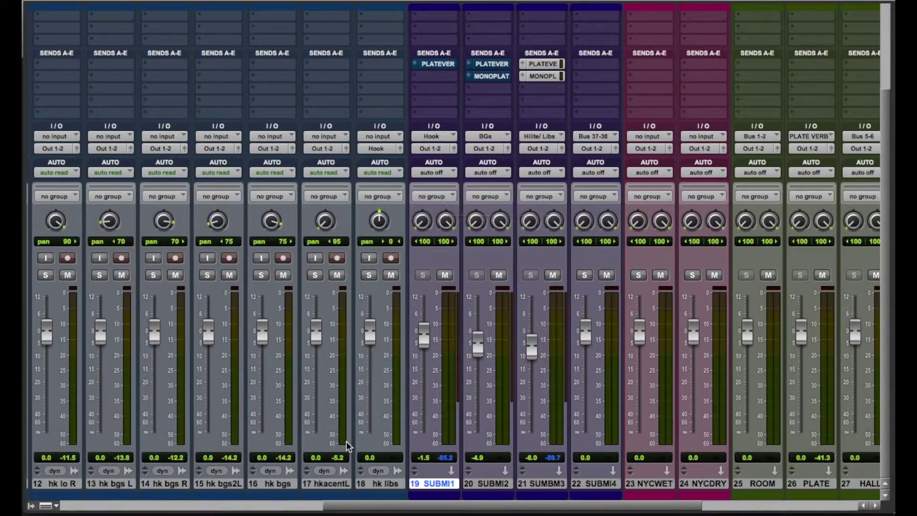
- Play the start of the hook briefly in the Edit window, review the stacked hook vocal tracks, and return to the Mix window
key(super+equal)
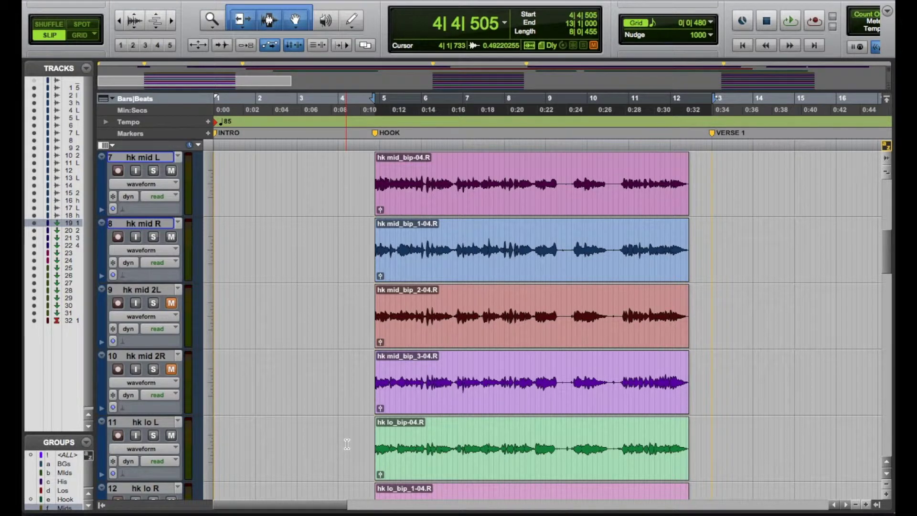
key(space)
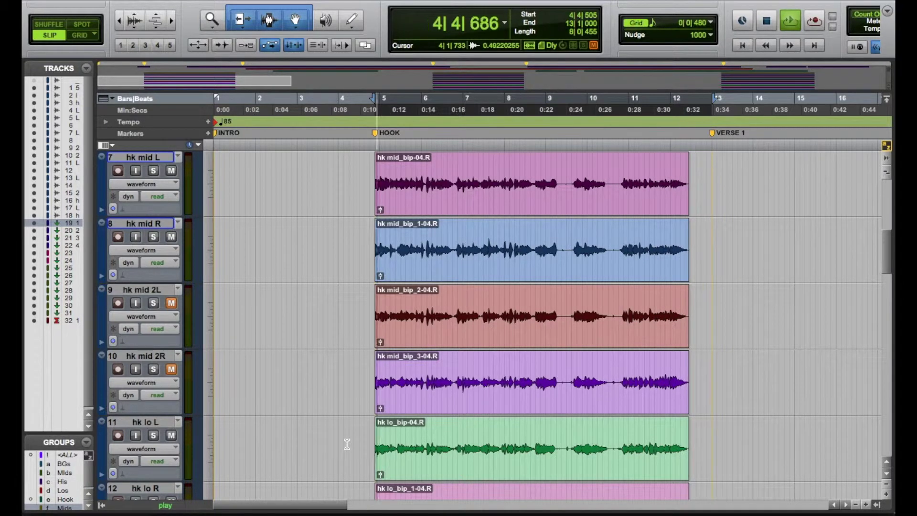
key(space)
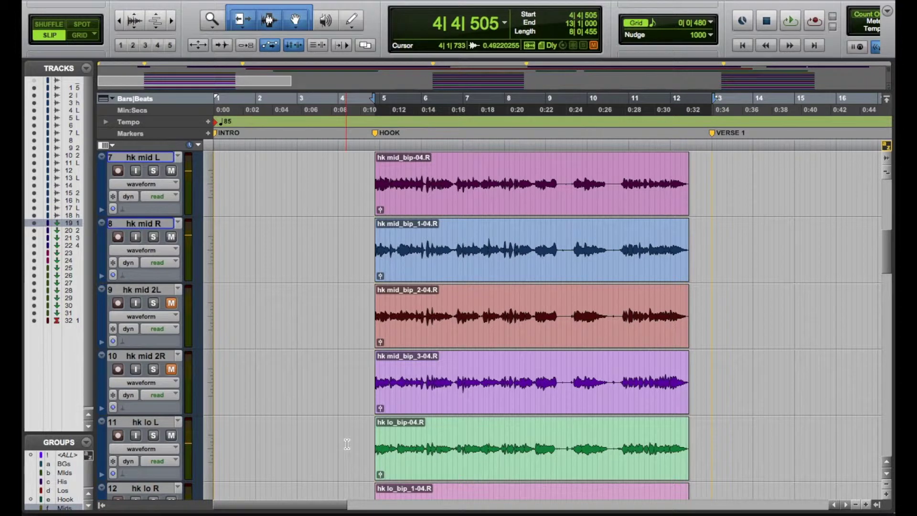
scroll(374, 338, down, 7)
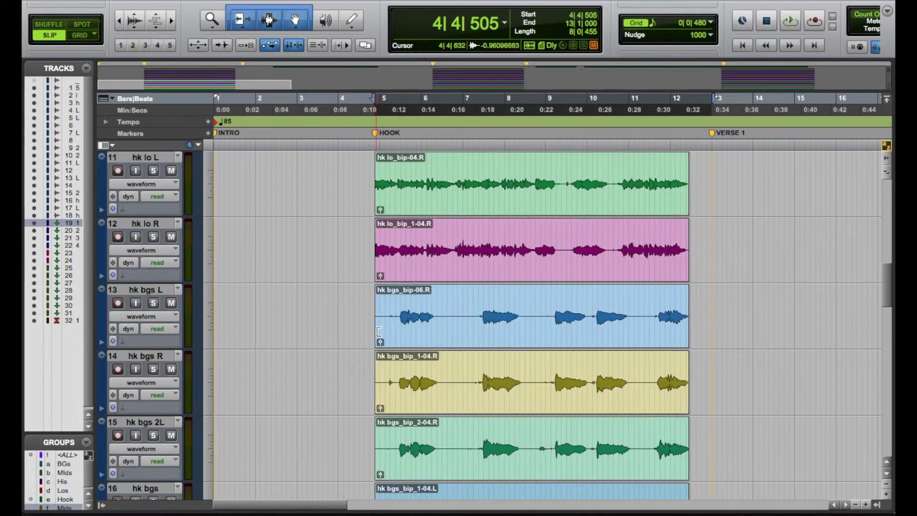
scroll(374, 338, up, 9)
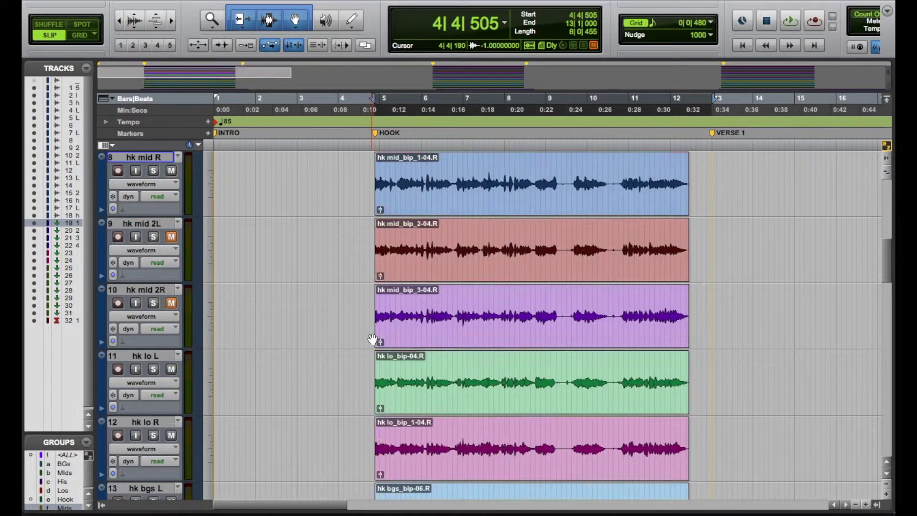
scroll(372, 341, up, 3)
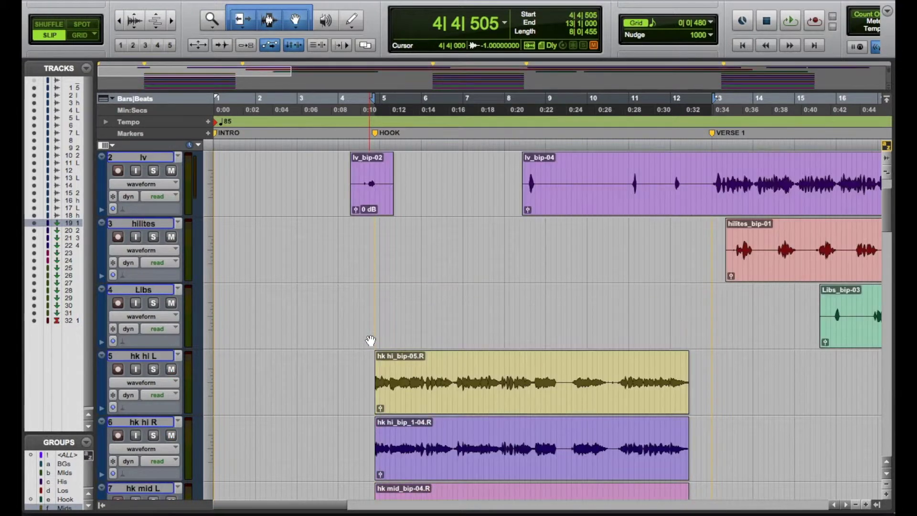
scroll(354, 357, down, 1)
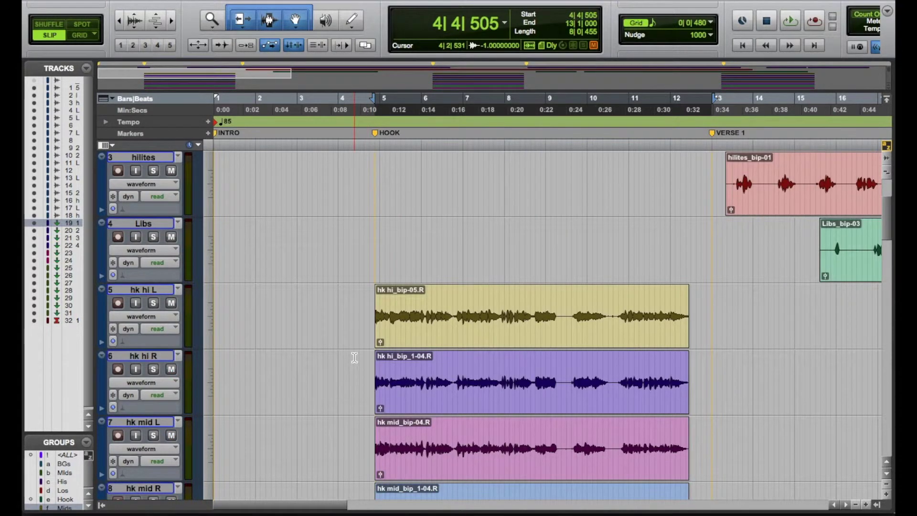
key(super+equal)
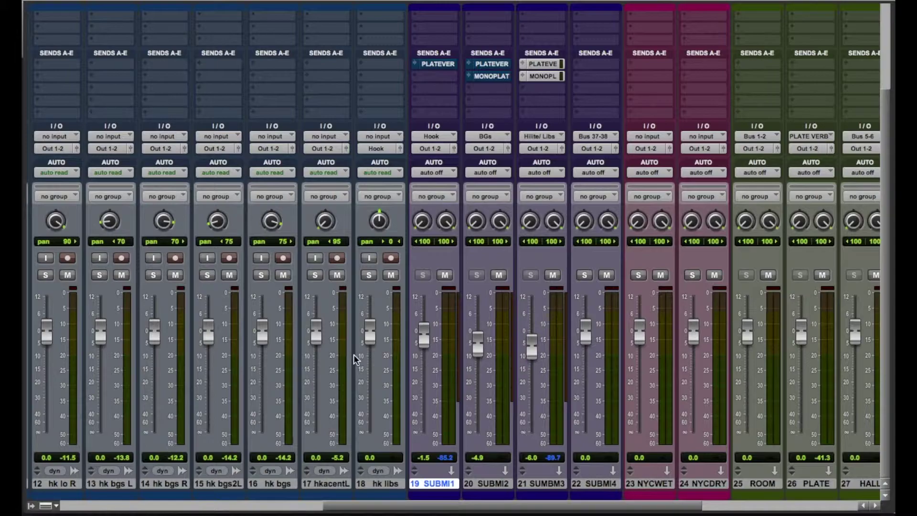
- Inspect the Trim plug-in's gain setting on the hk hi L track and close the plug-in
drag(319, 508, 124, 509)
click(140, 485)
scroll(151, 461, up, 3)
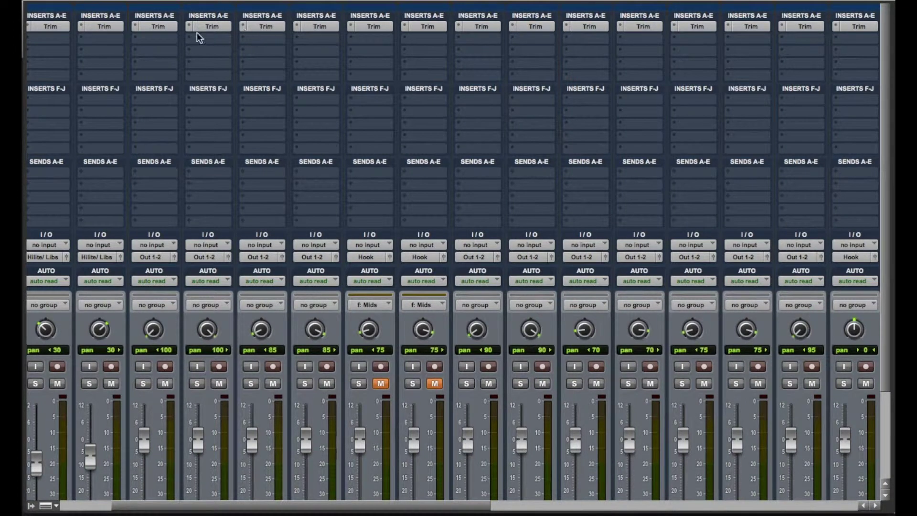
click(164, 27)
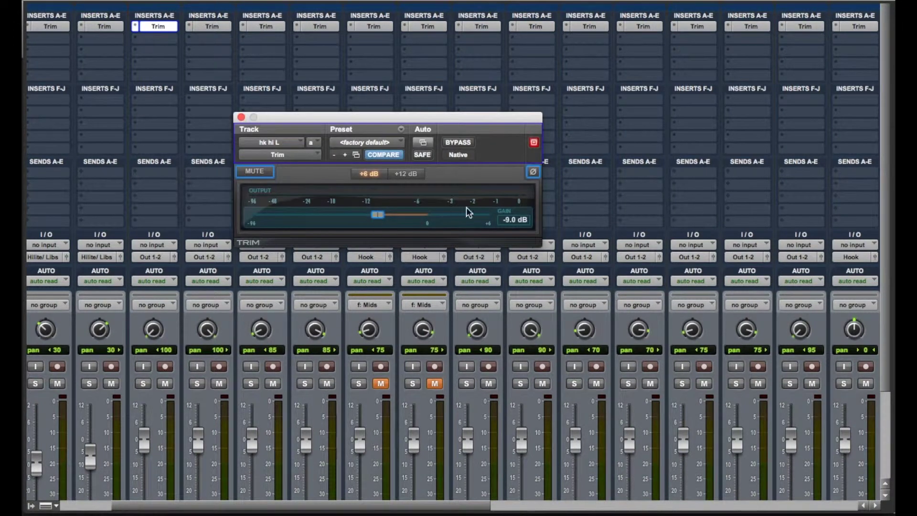
click(241, 117)
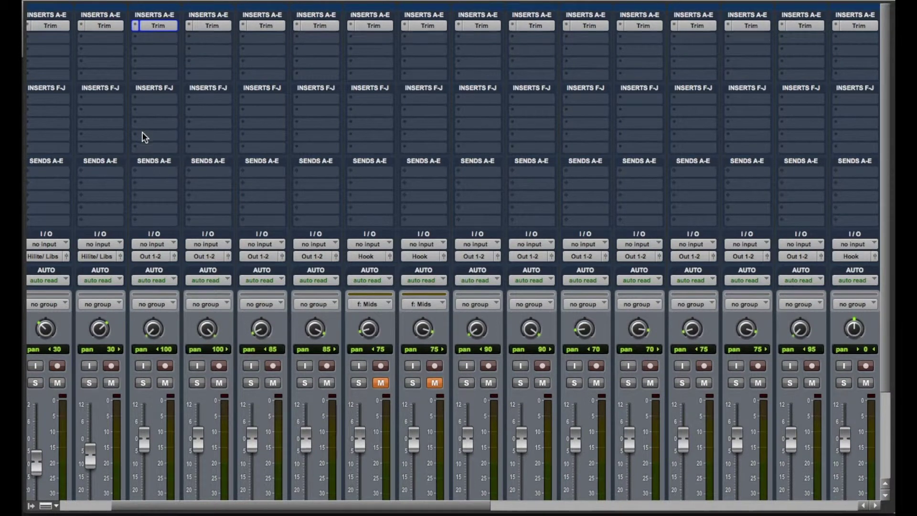
- Select the hook tracks from hk hi L through hk bgs2L, leaving out hk mid 2L and hkmid2R
scroll(142, 132, down, 1)
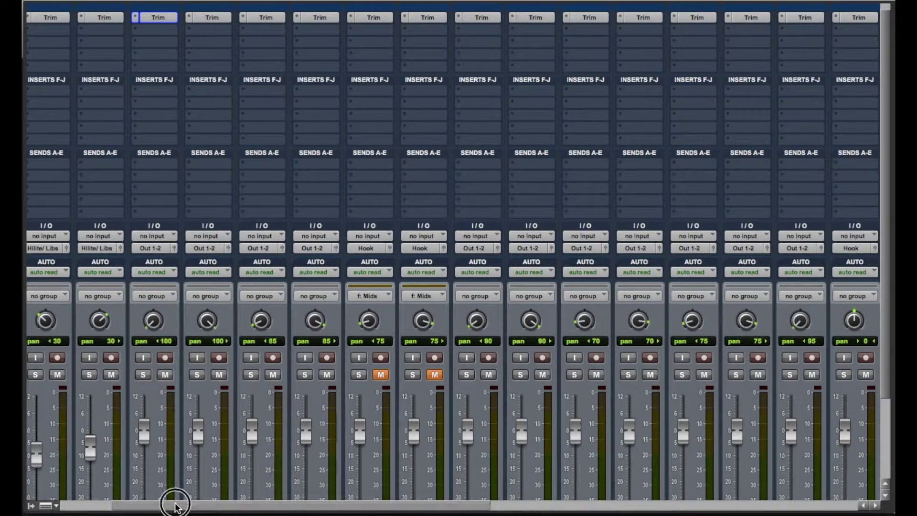
drag(177, 507, 174, 506)
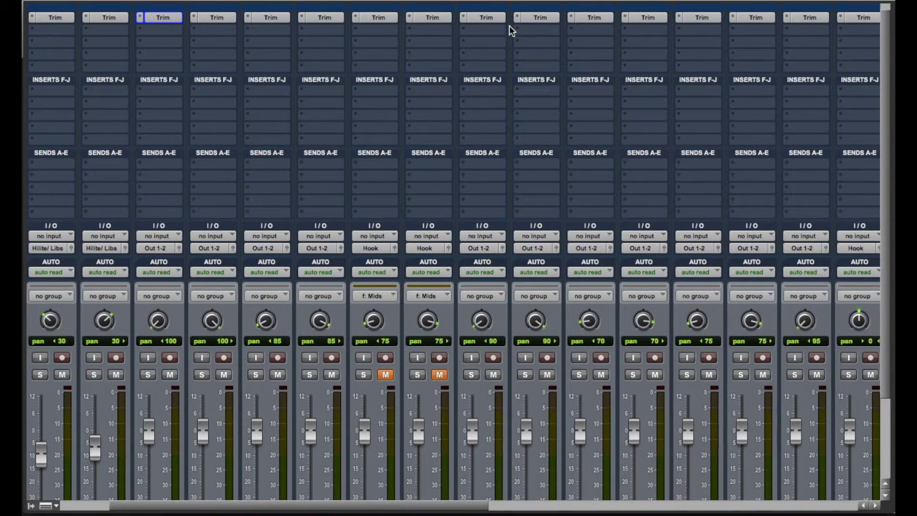
scroll(508, 158, down, 4)
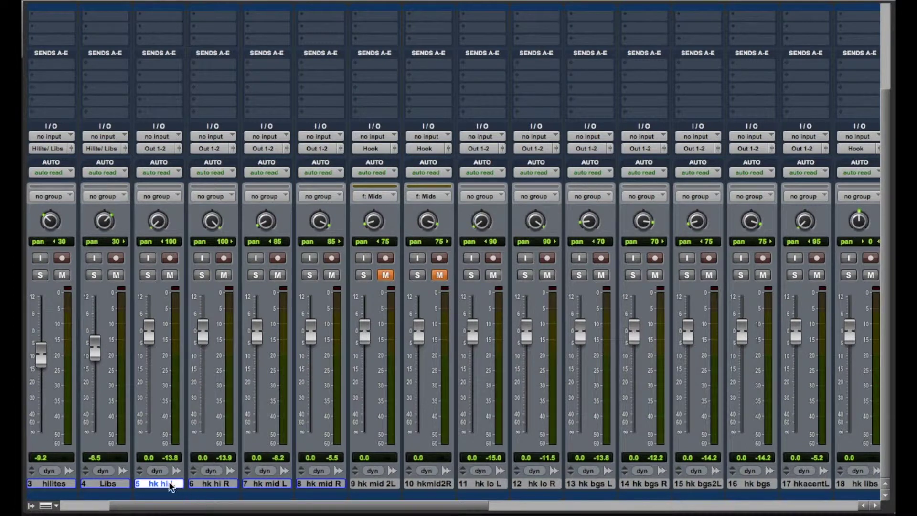
drag(168, 484, 334, 483)
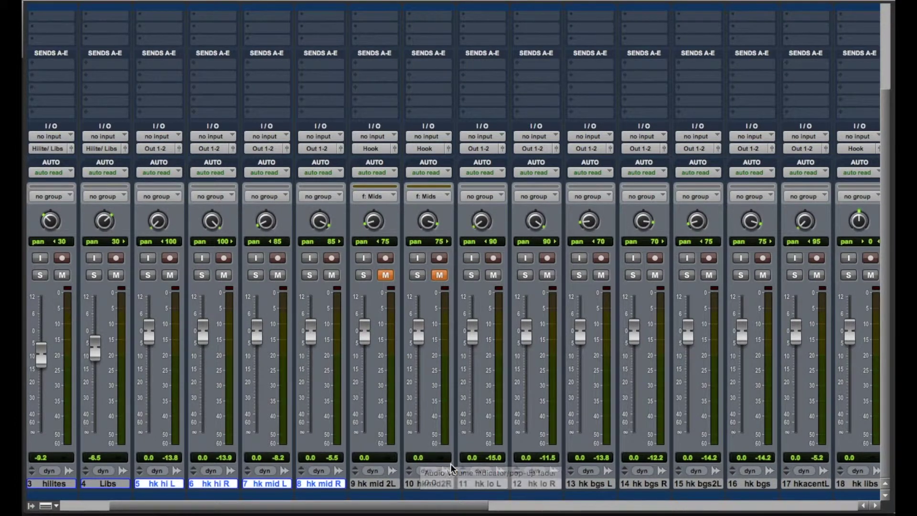
drag(426, 502, 427, 501)
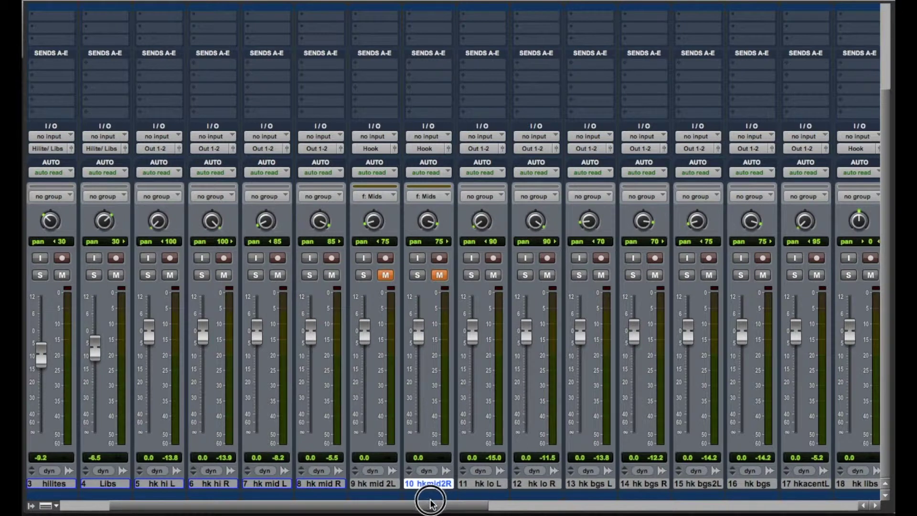
click(172, 485)
click(173, 485)
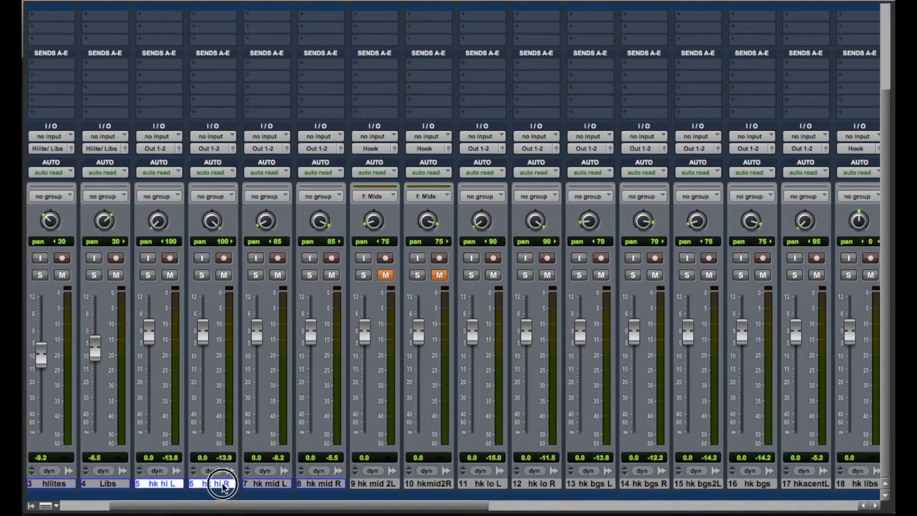
shift+click(489, 480)
super+click(413, 484)
super+click(368, 484)
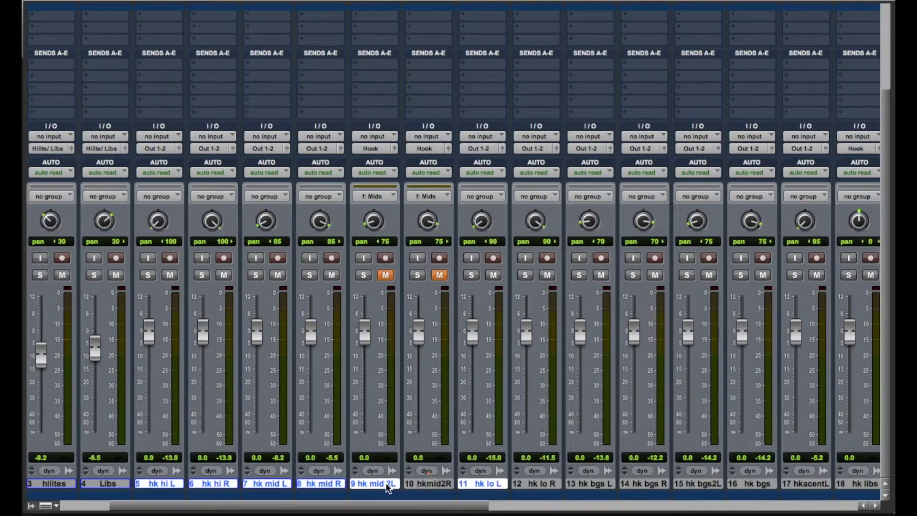
shift+click(550, 484)
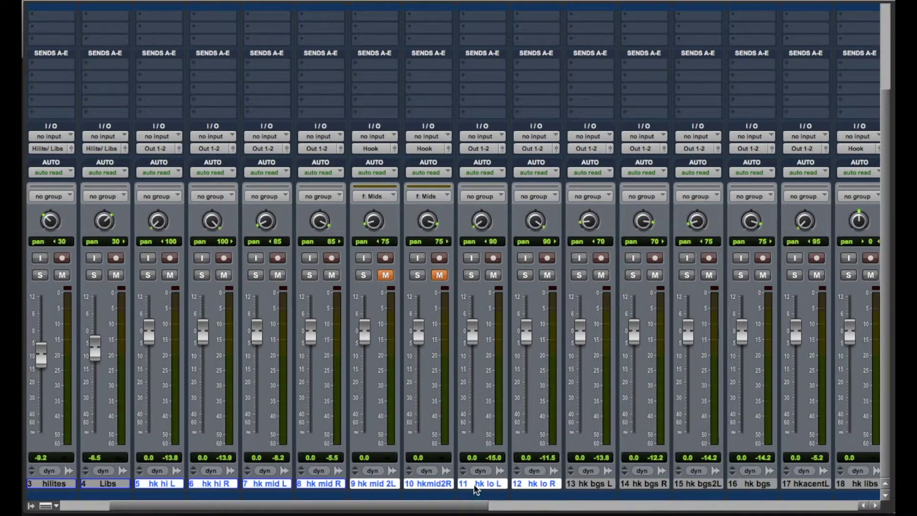
super+click(412, 483)
super+click(385, 483)
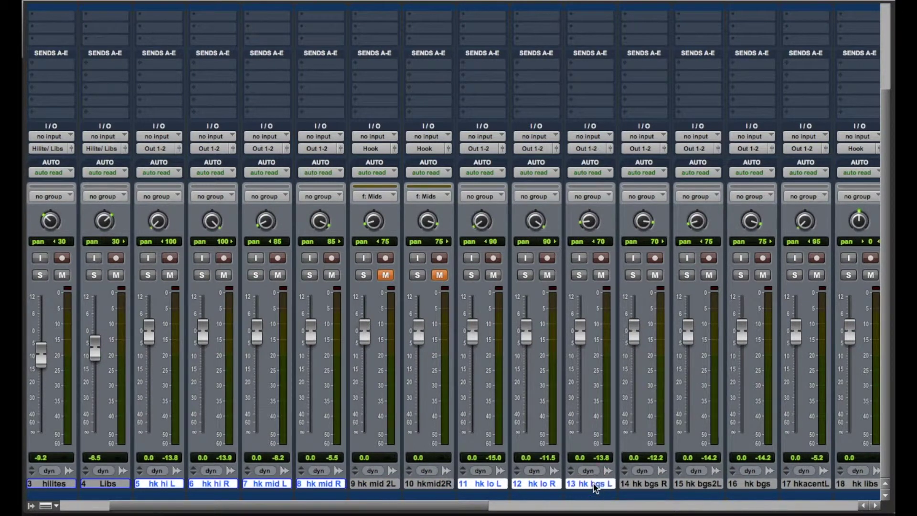
super+click(641, 482)
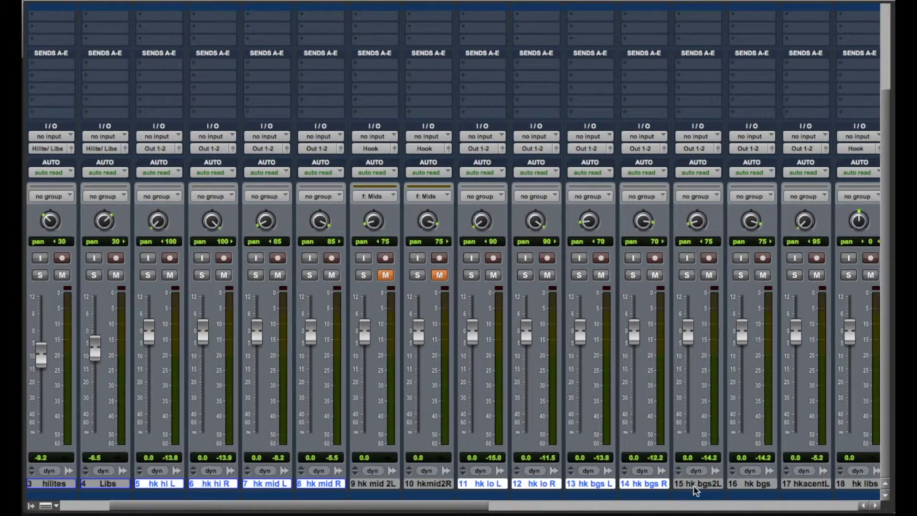
super+click(695, 483)
- Check the SUBMI1 input and route the outputs of all selected hook tracks to the Hook (Stereo) bus
drag(469, 505, 605, 507)
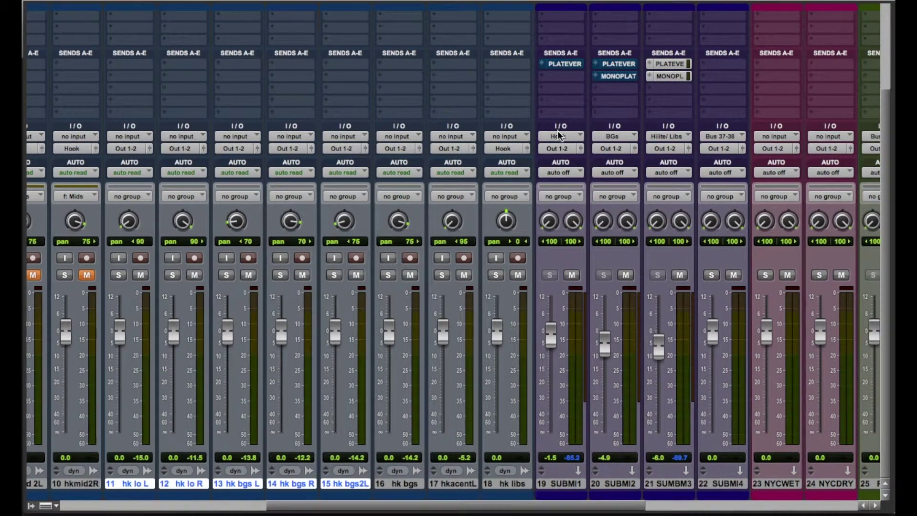
drag(447, 506, 249, 506)
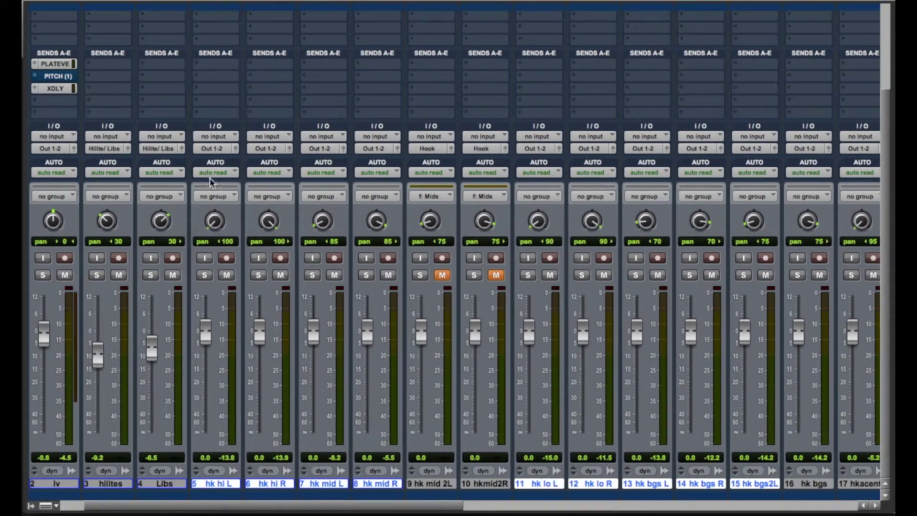
click(214, 148)
mouse_move(214, 160)
scroll(306, 473, down, 10)
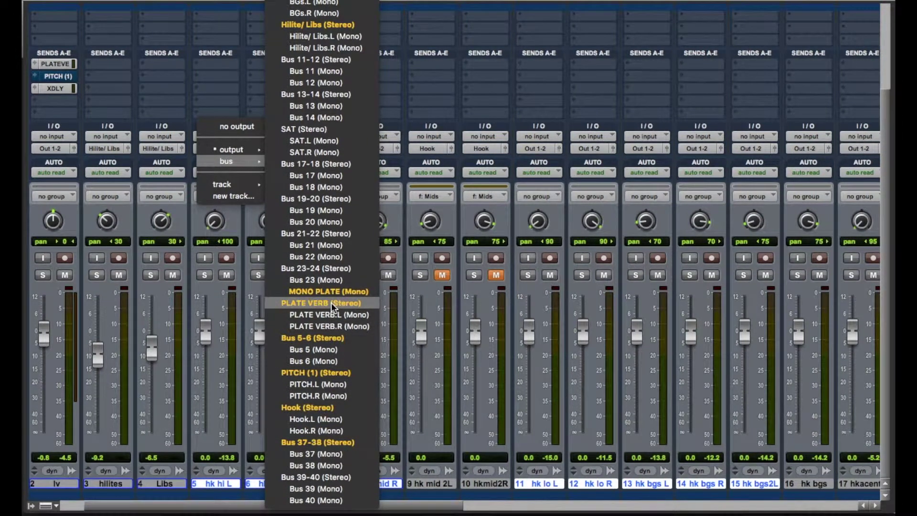
alt+shift+click(330, 407)
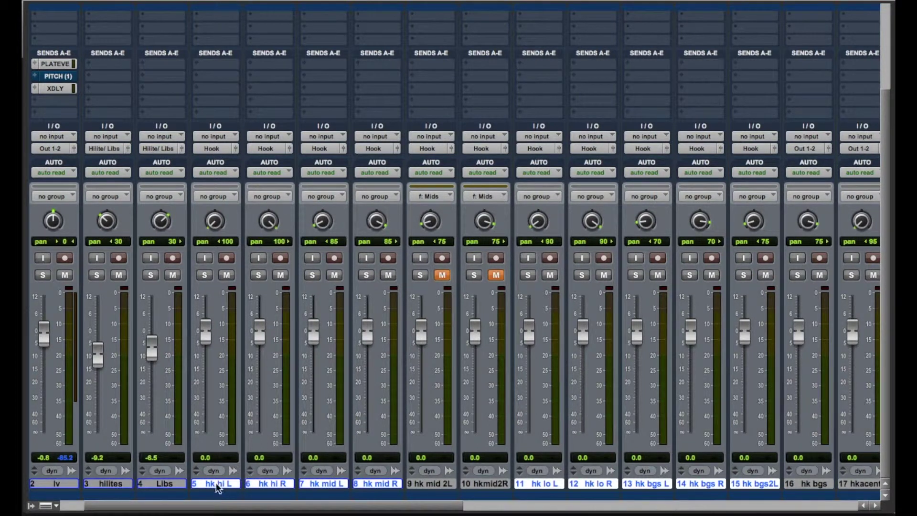
- Play the hook to check the signal reaching the SUBMI1 submix and look over its inserts and sends
drag(207, 501, 404, 501)
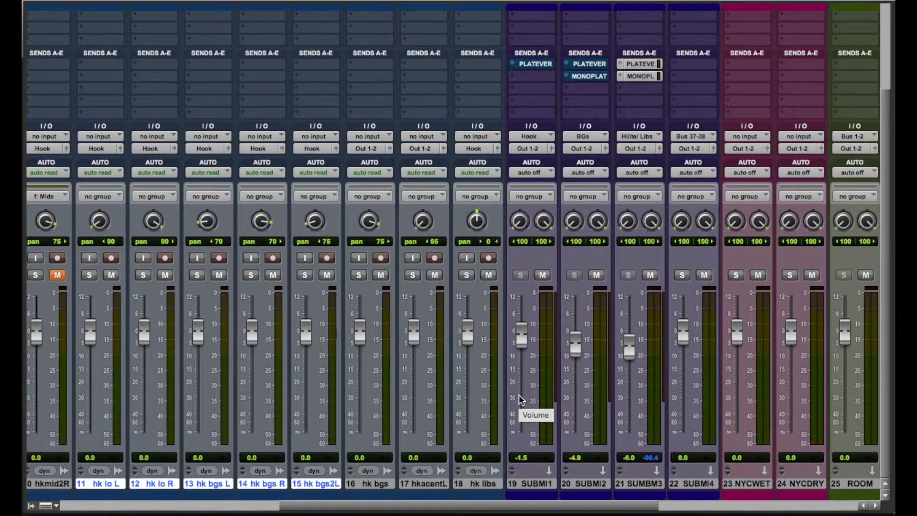
key(space)
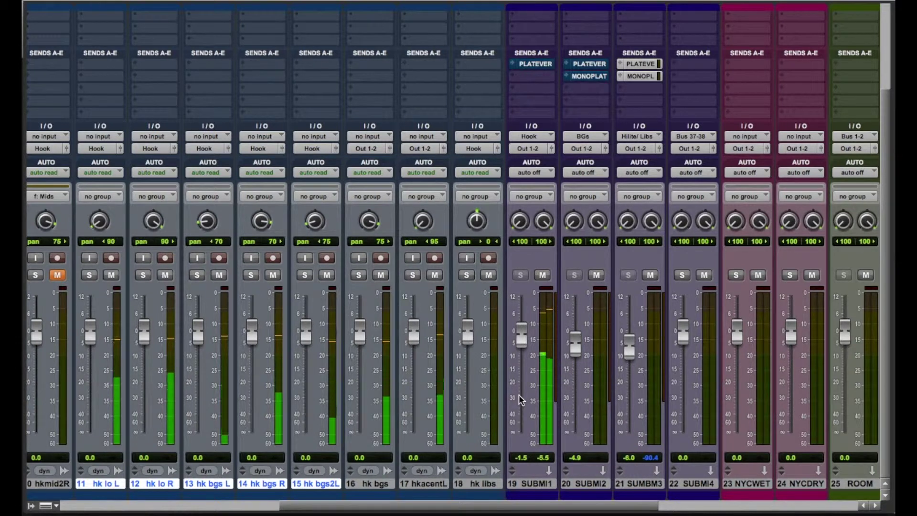
scroll(514, 415, up, 3)
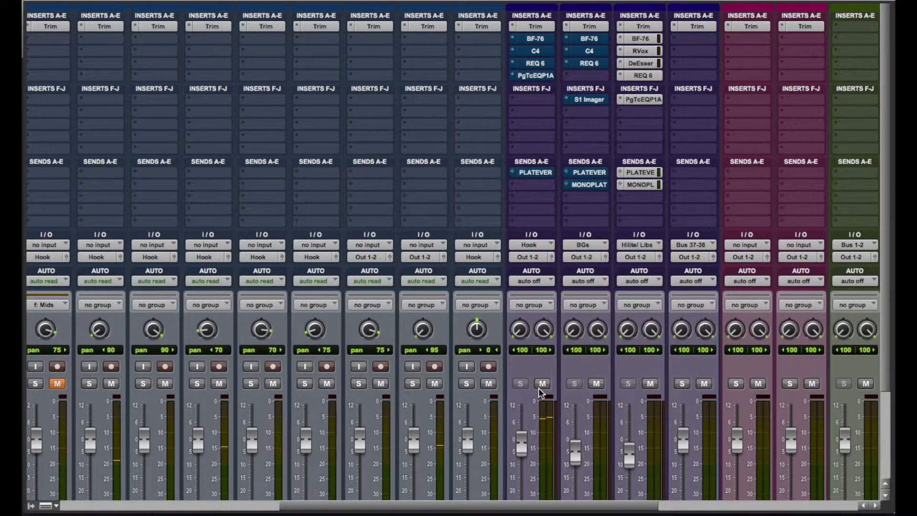
scroll(539, 390, down, 3)
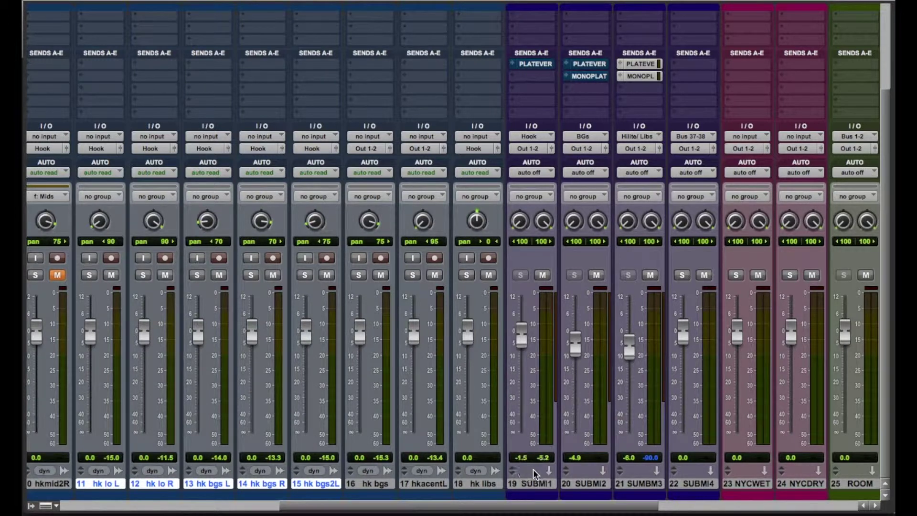
- Select only the background vocal tracks from hk bgs L through hkacentL, dropping the other hook tracks from the selection
drag(440, 507, 397, 508)
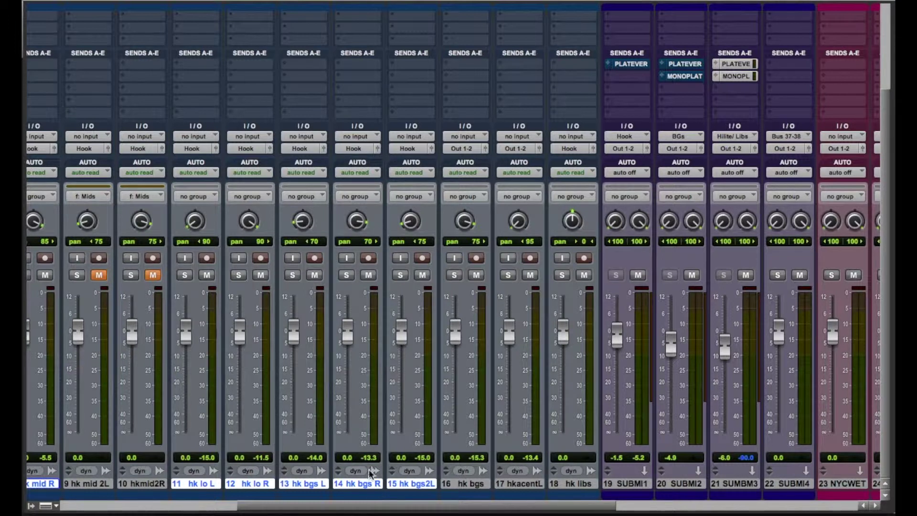
super+click(300, 482)
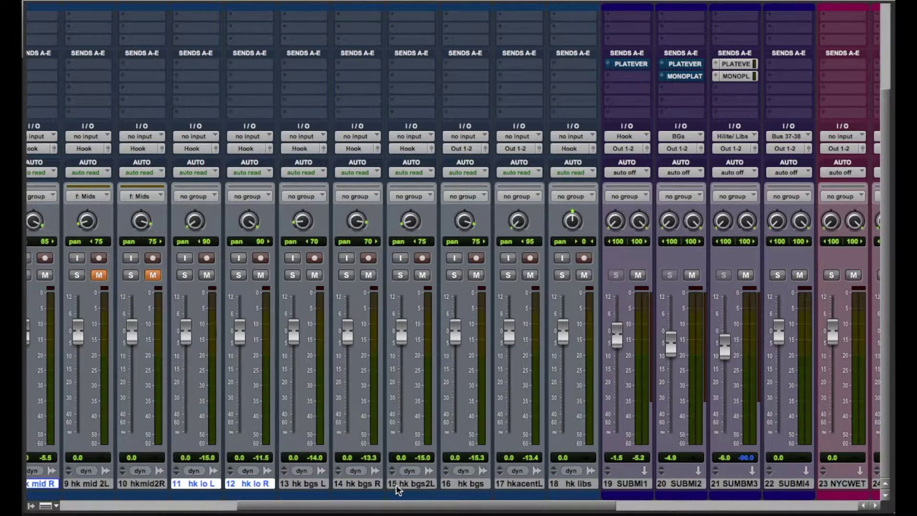
click(302, 484)
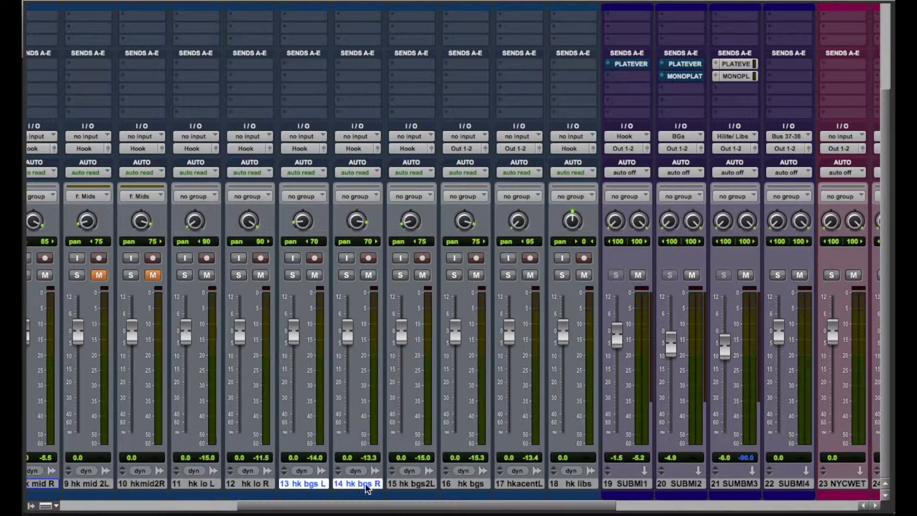
drag(366, 484, 404, 485)
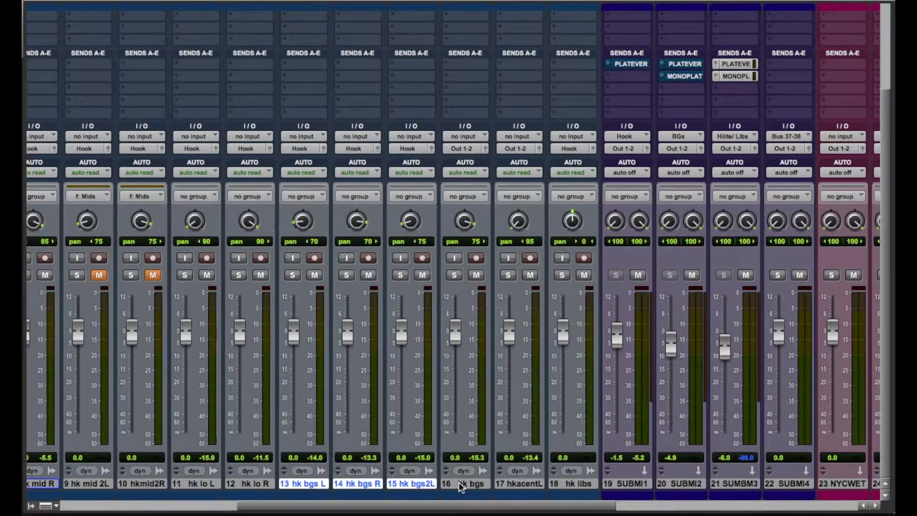
shift+click(488, 483)
shift+click(516, 481)
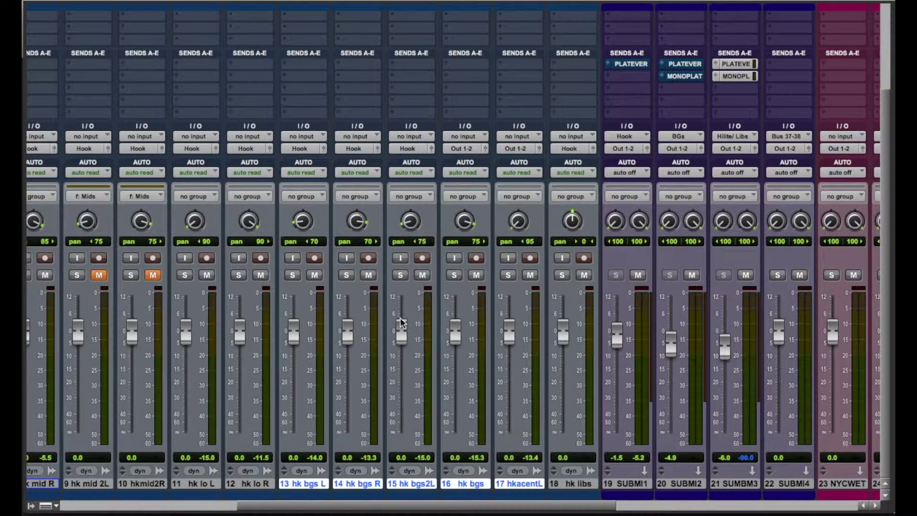
- Route the outputs of all selected background tracks to the BGs (Stereo) bus
click(300, 149)
mouse_move(302, 161)
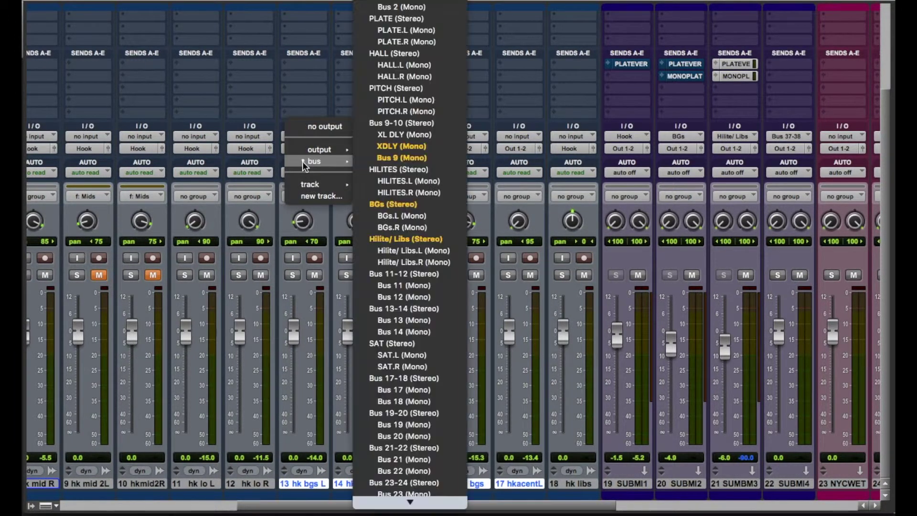
scroll(378, 482, down, 10)
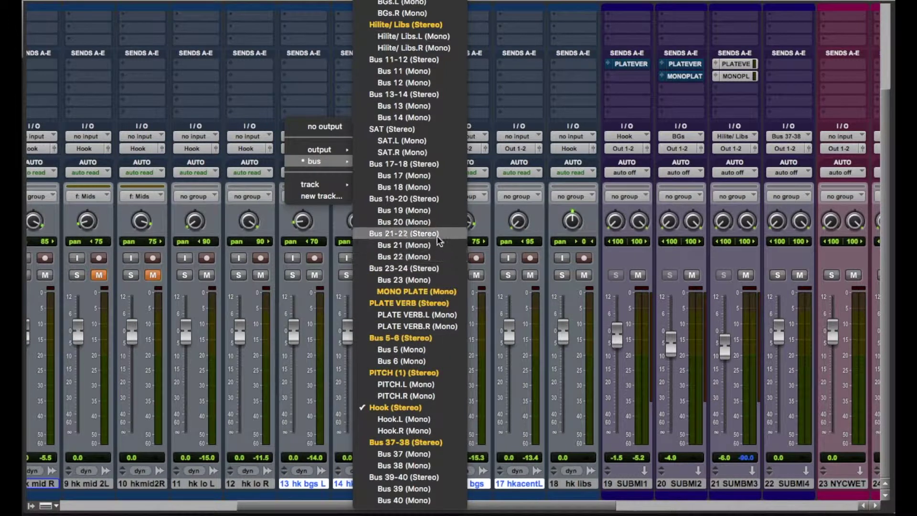
mouse_move(410, 0)
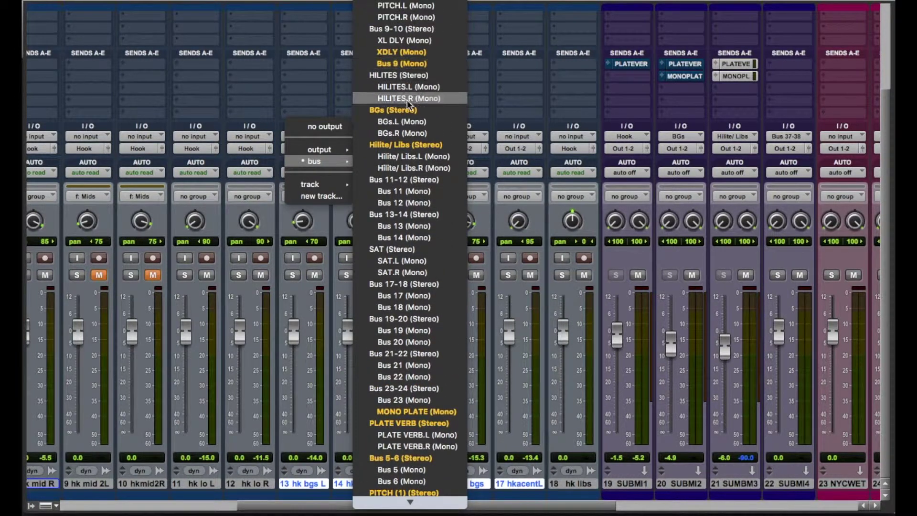
alt+shift+click(409, 108)
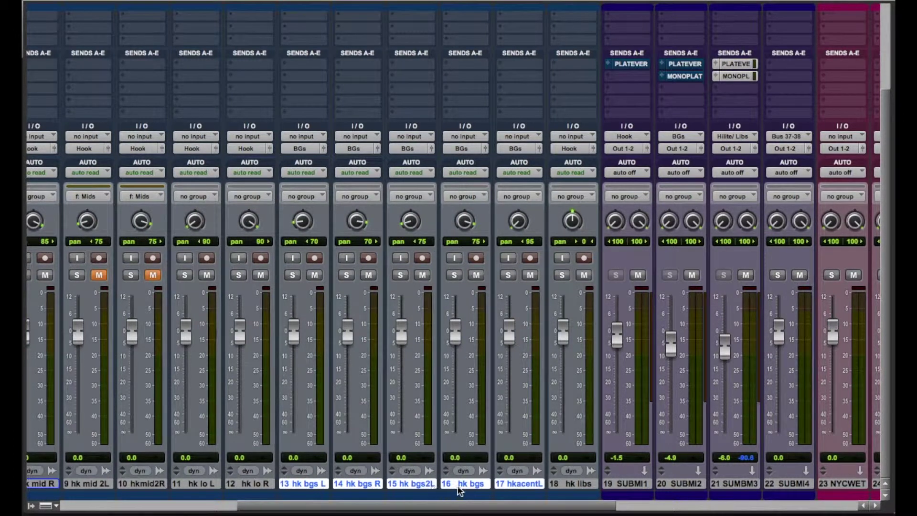
- Check the SUBMI2 submix's input and inserts, and mute SUBMI2
drag(455, 505, 494, 506)
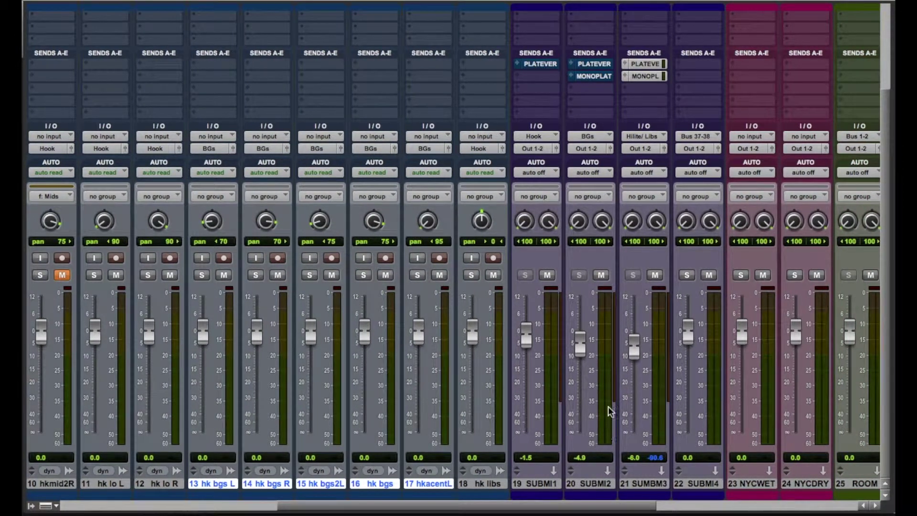
scroll(578, 241, up, 5)
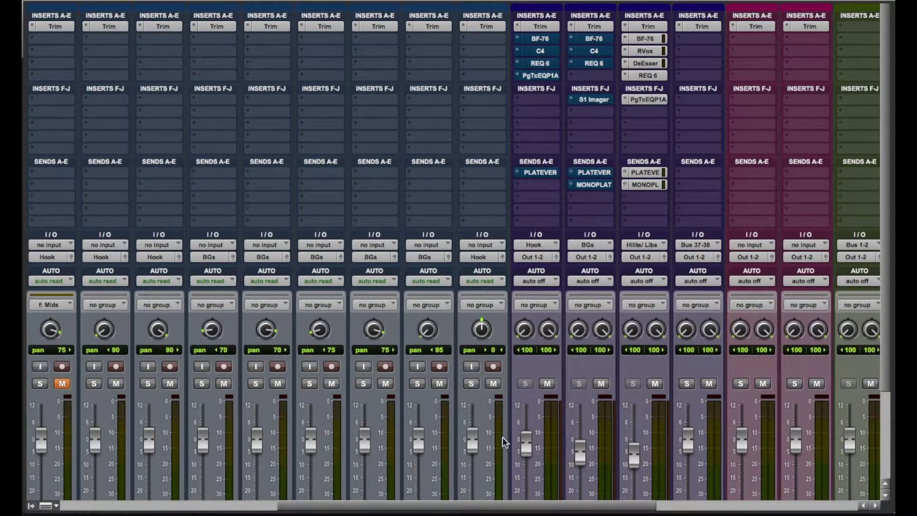
drag(433, 507, 405, 510)
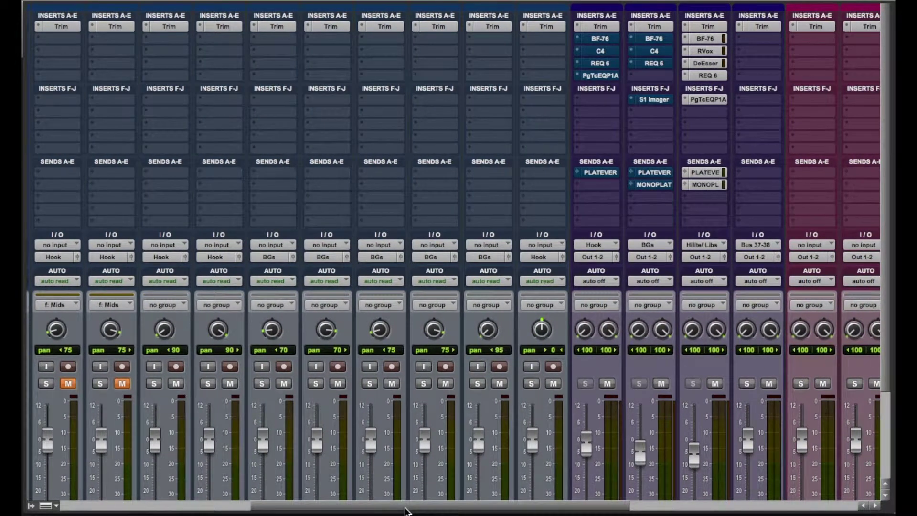
scroll(649, 380, down, 5)
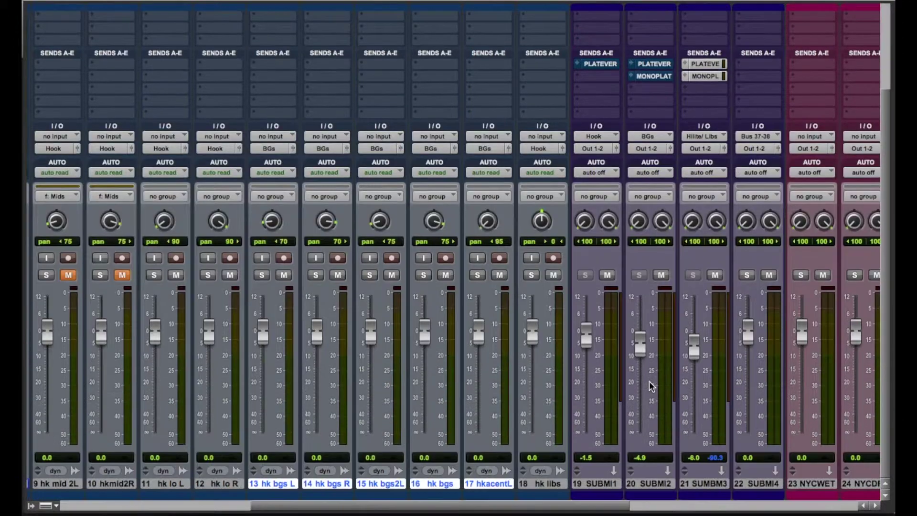
click(660, 275)
- Check the hook tracks' inserts during playback, take the BF-76 limiter on SUBMI1 out of bypass, and close its window
scroll(605, 400, up, 5)
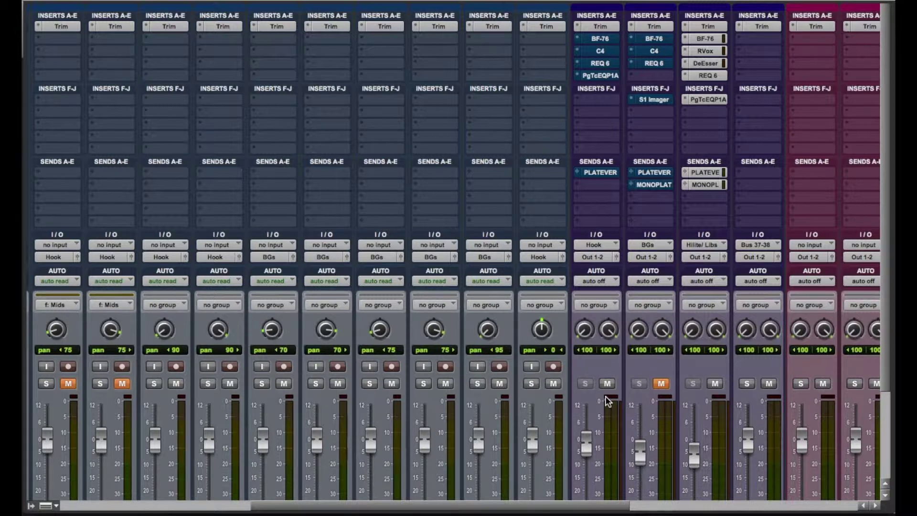
scroll(170, 162, left, 5)
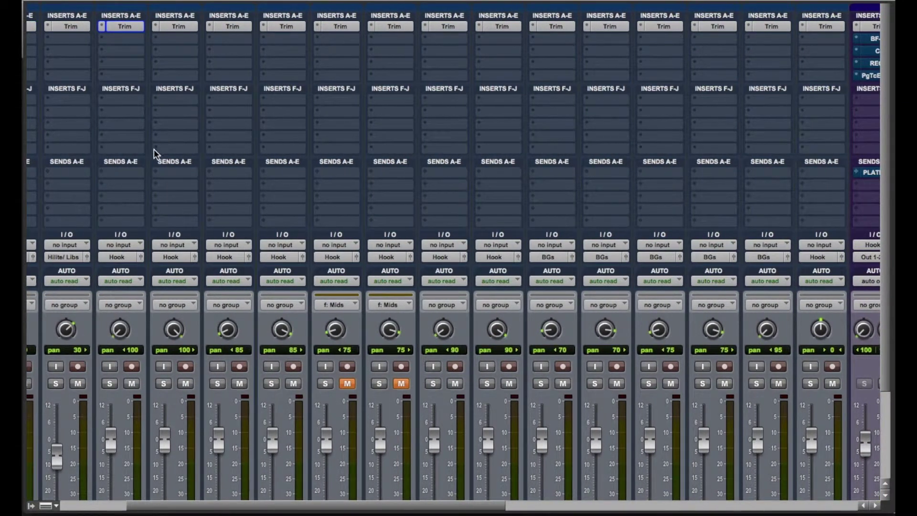
scroll(153, 148, left, 1)
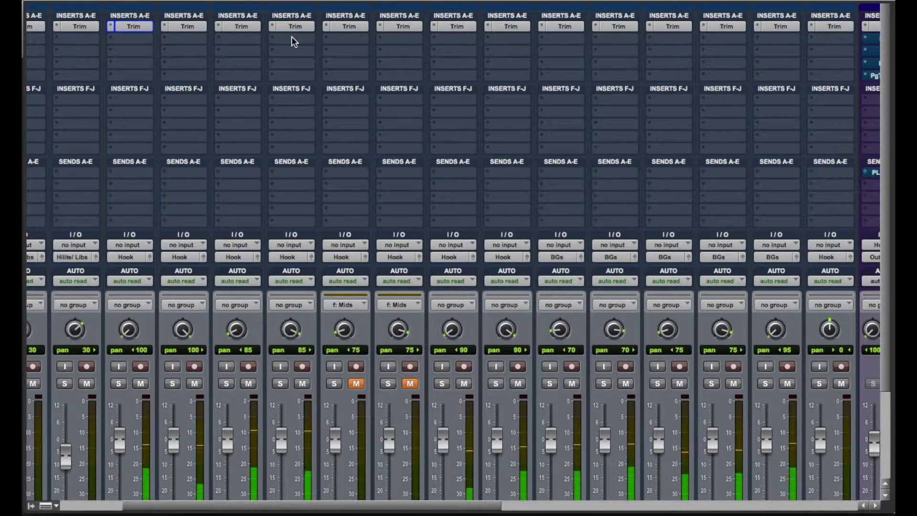
scroll(594, 129, right, 2)
scroll(590, 131, right, 4)
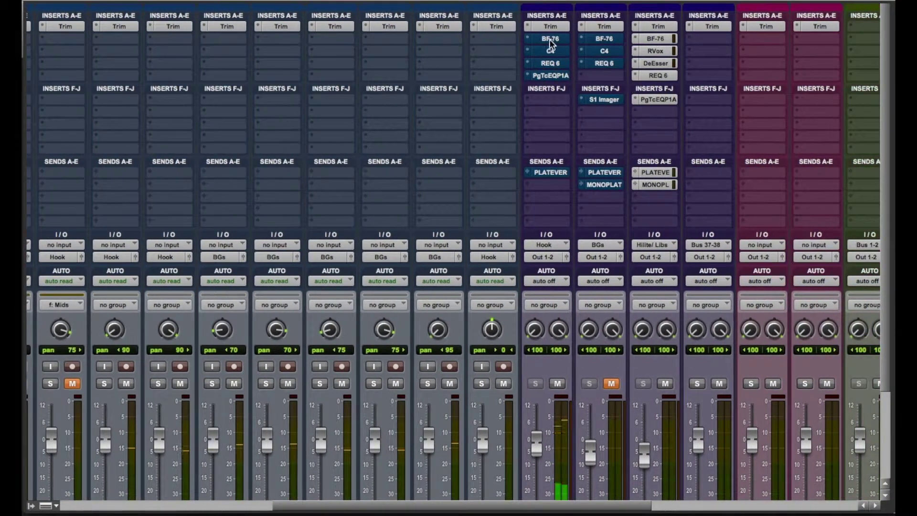
click(550, 39)
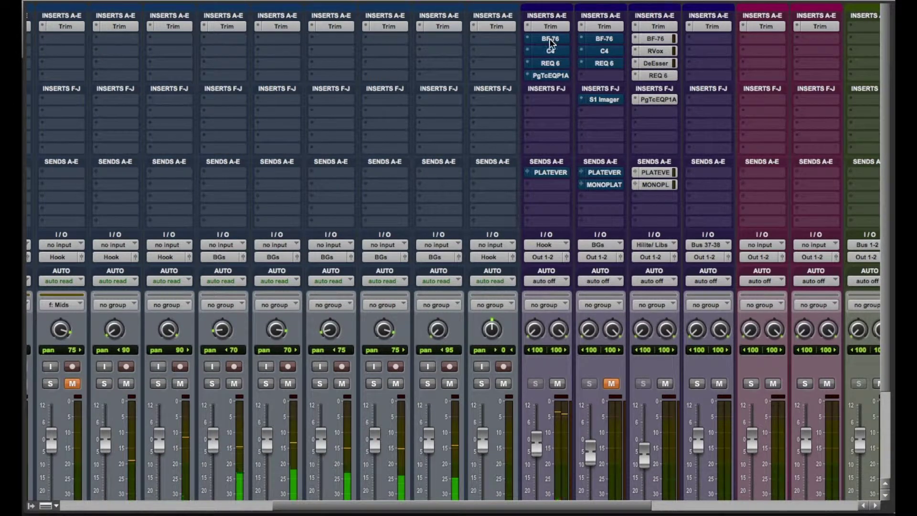
click(548, 37)
click(548, 36)
click(548, 36)
drag(485, 117, 327, 48)
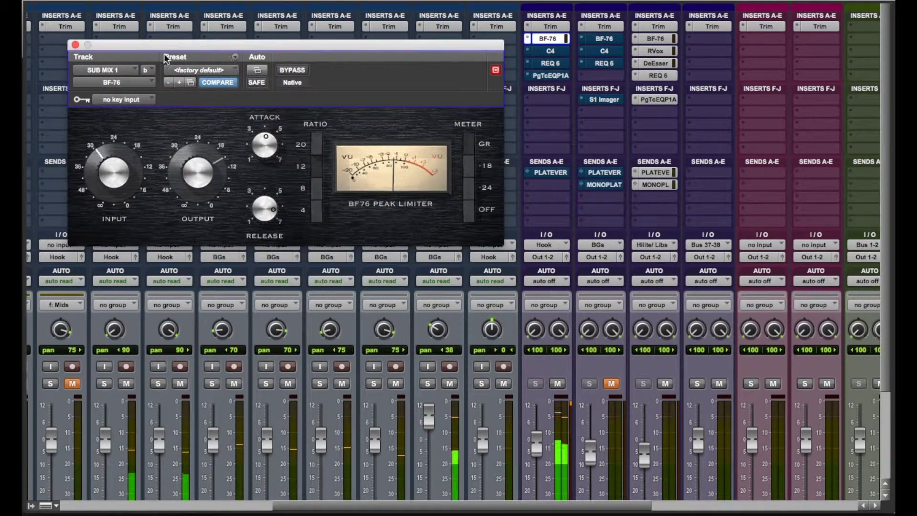
click(75, 44)
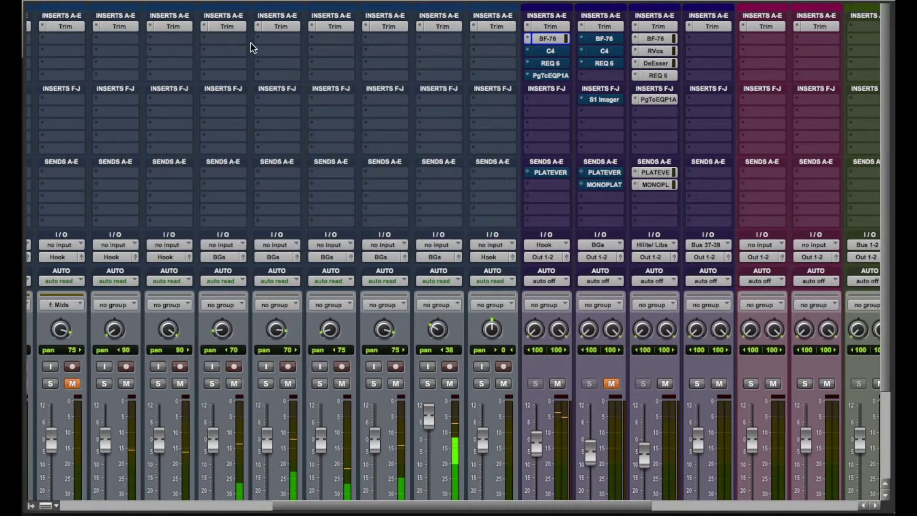
- Take the C4 multiband processor and the REQ 6 equalizer on SUBMI1 out of bypass, closing each plug-in window
click(551, 51)
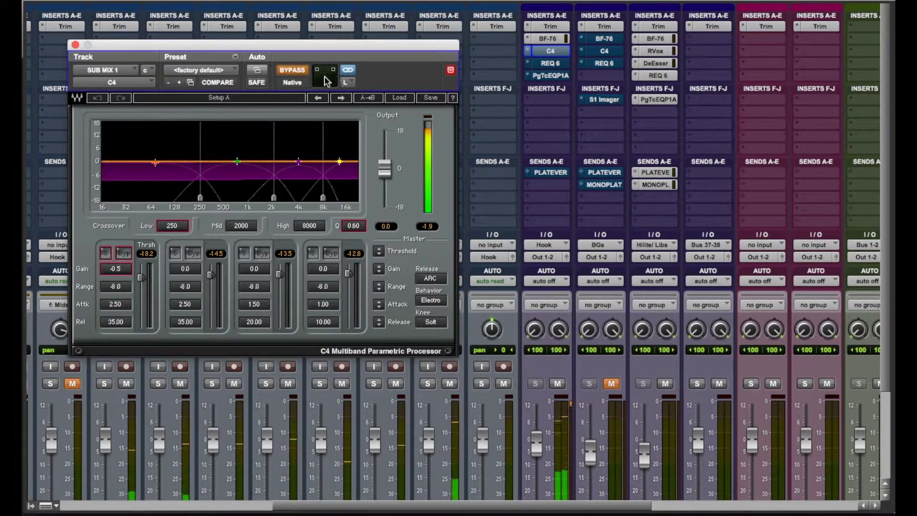
click(289, 71)
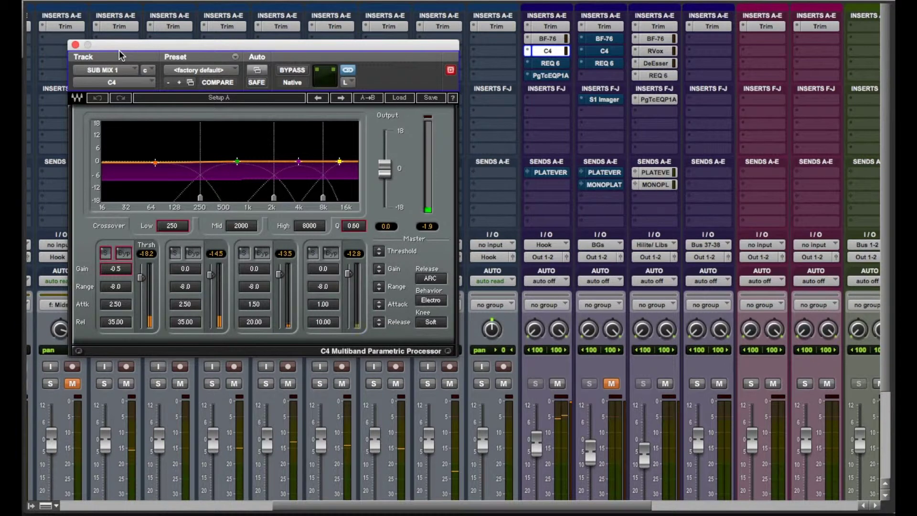
click(75, 45)
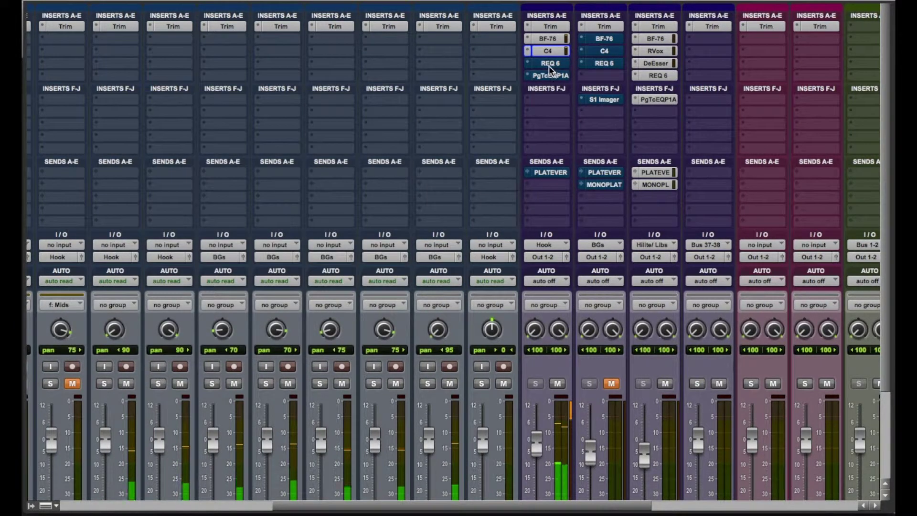
click(549, 64)
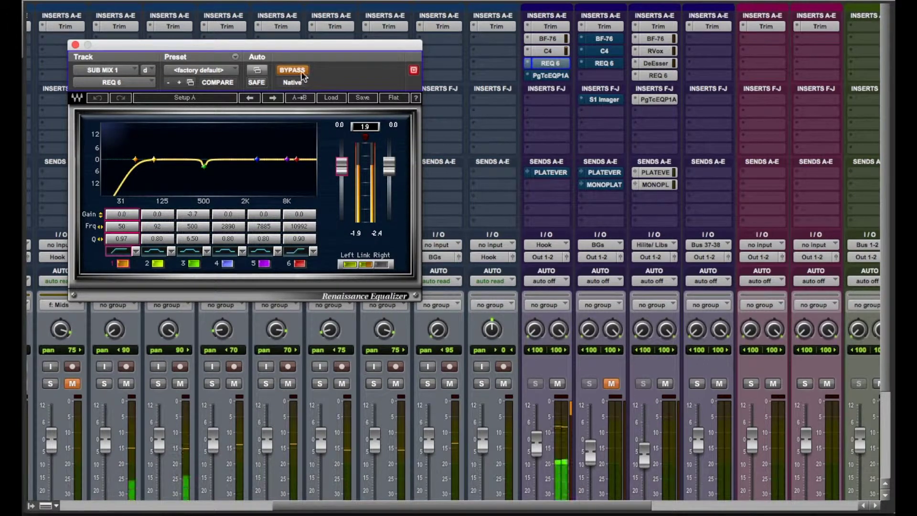
click(291, 70)
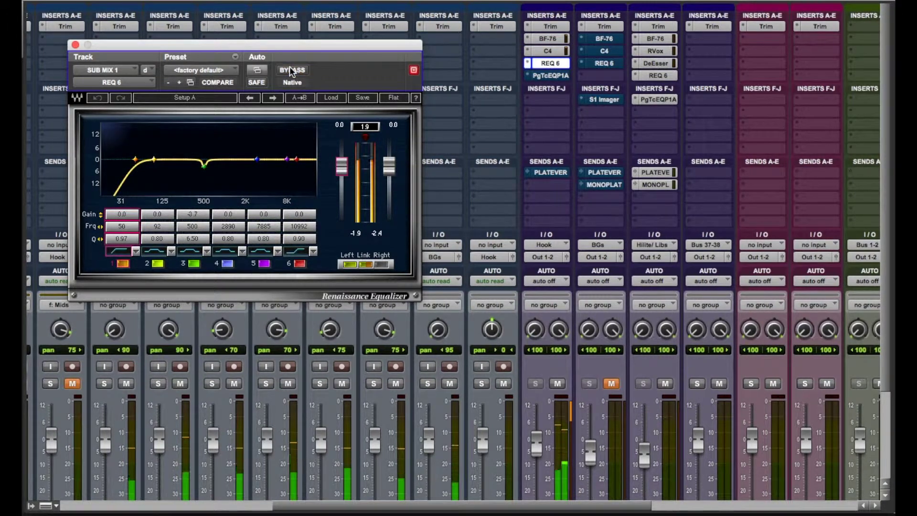
click(75, 45)
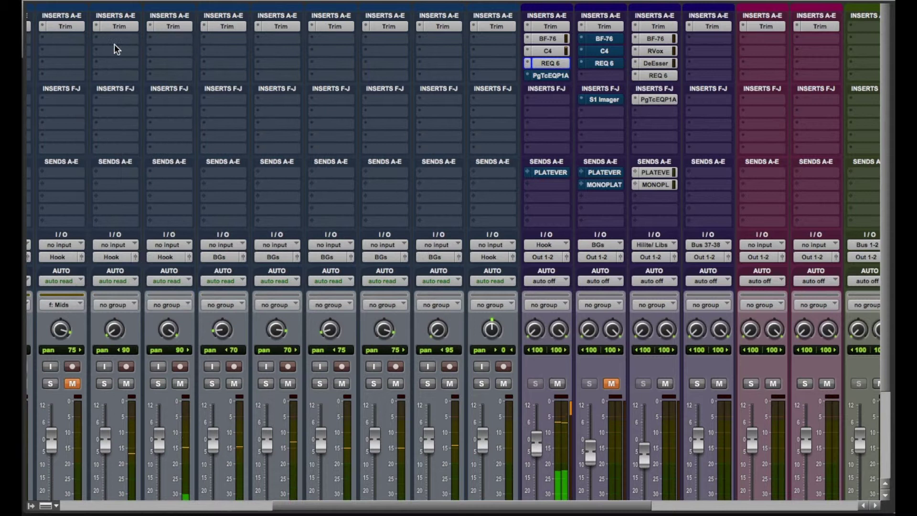
- Take the PuigTec EQP1A equalizer on SUBMI1 out of bypass and close its window
click(547, 74)
click(295, 70)
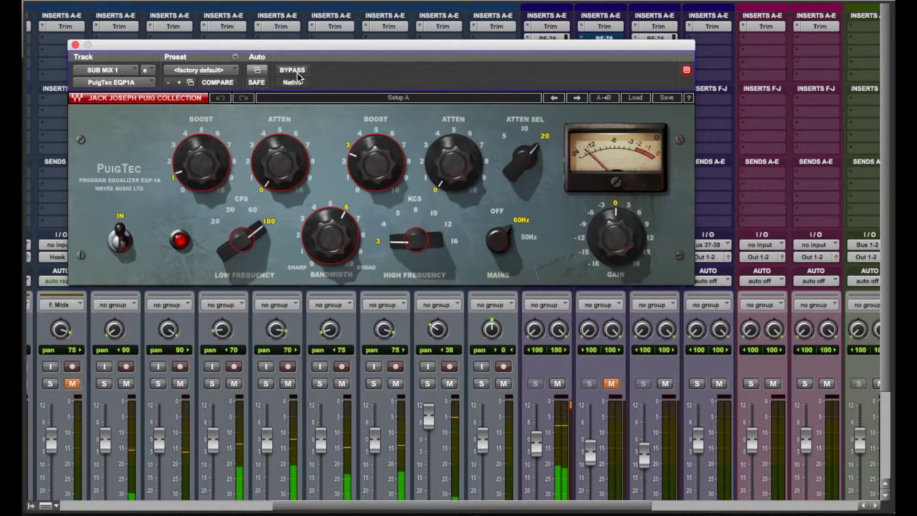
click(75, 45)
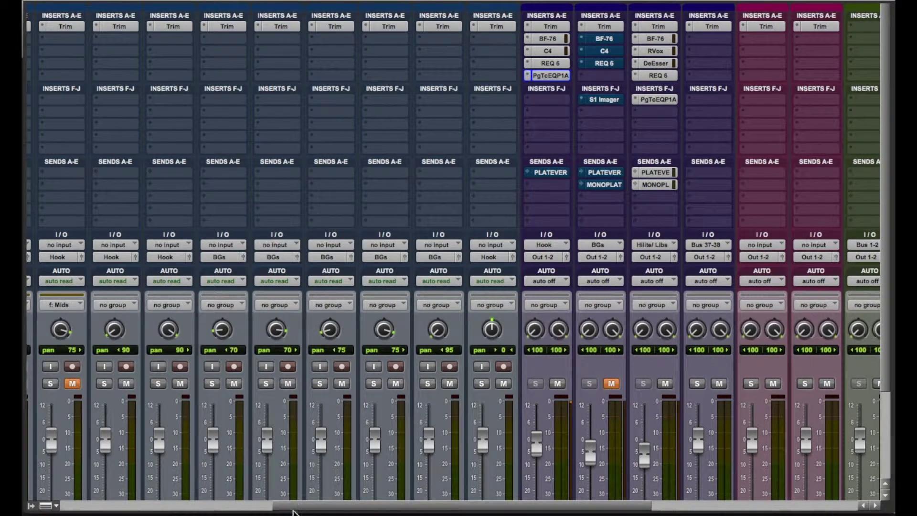
- Review the hook tracks and examine the settings of SUBMI1's BF-76, C4, REQ 6 and PuigTec EQP1A plug-ins one after another
drag(278, 505, 112, 505)
scroll(143, 430, down, 3)
drag(185, 505, 382, 506)
scroll(435, 247, up, 3)
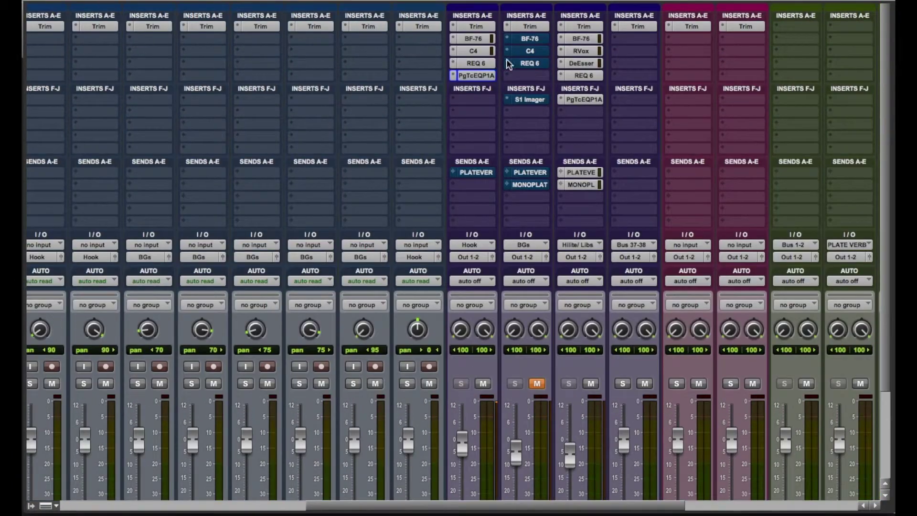
click(477, 39)
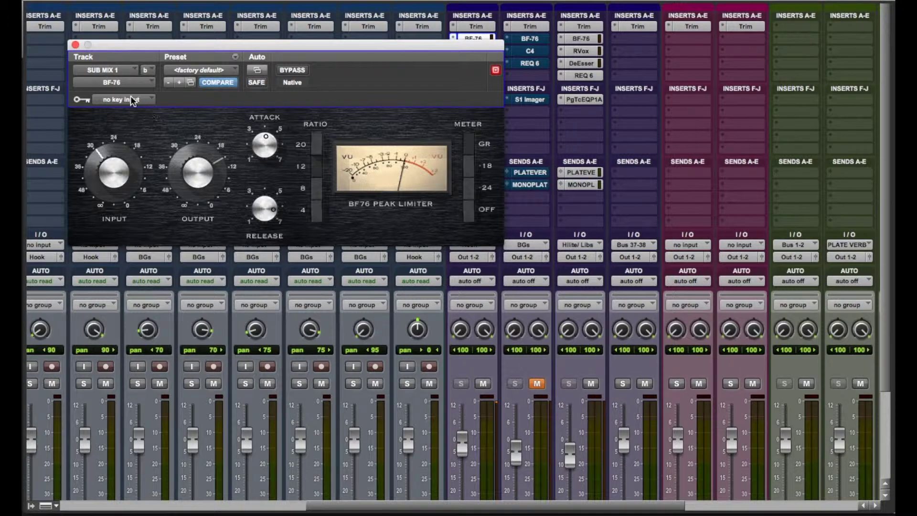
click(75, 45)
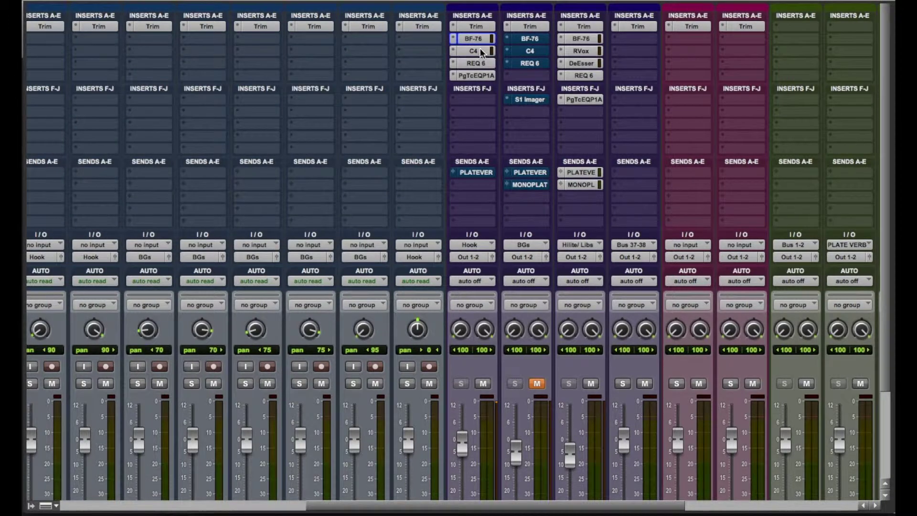
click(479, 50)
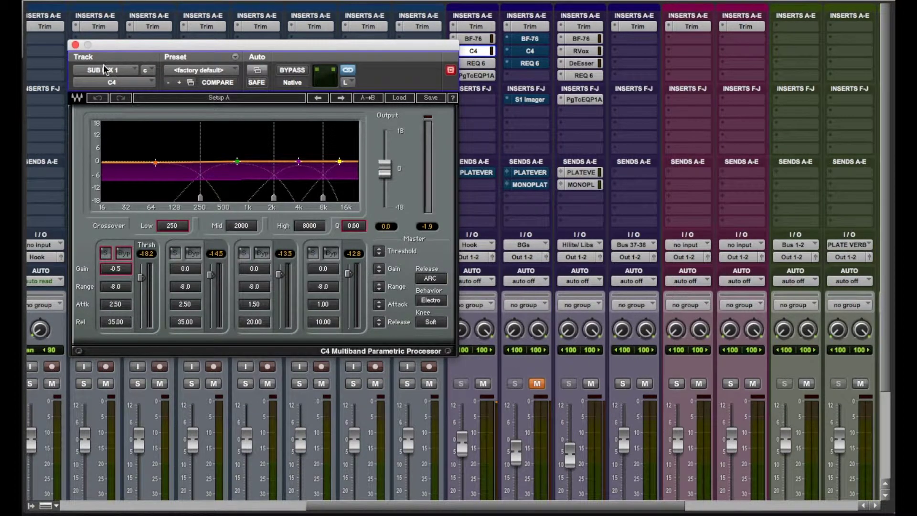
click(75, 44)
click(469, 65)
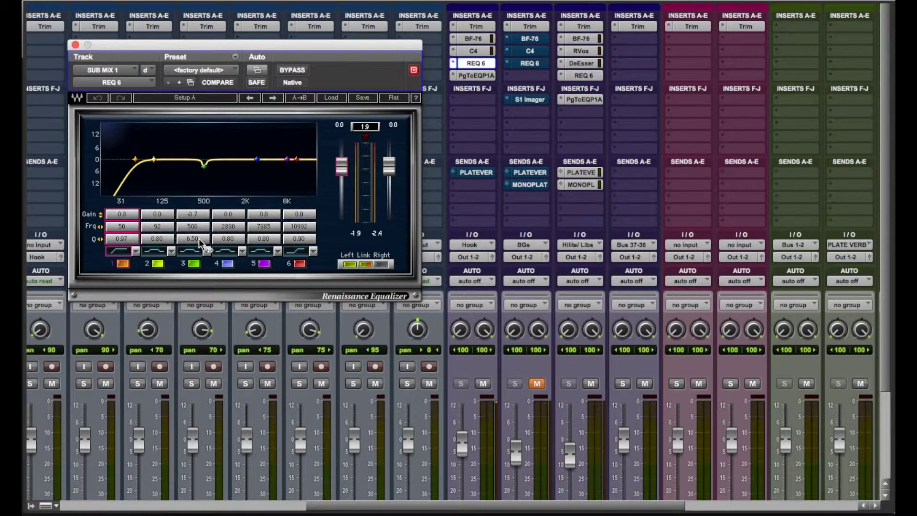
click(75, 45)
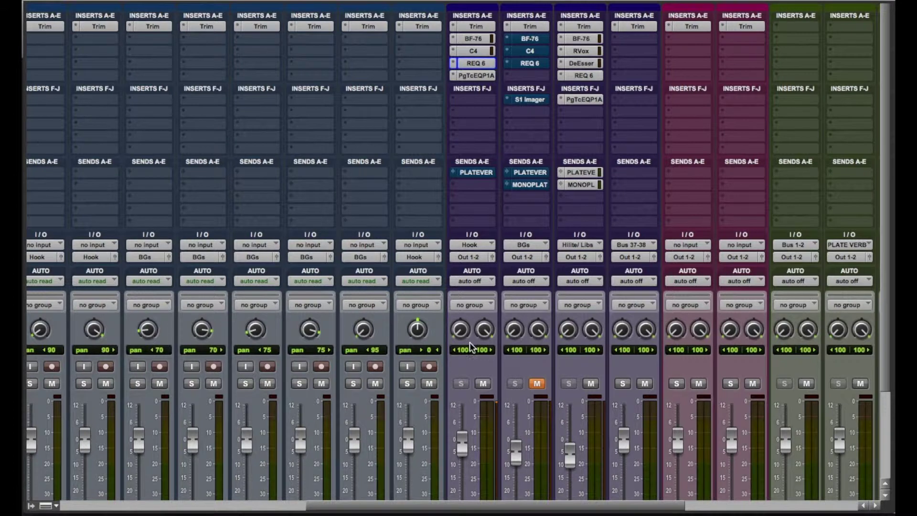
click(482, 75)
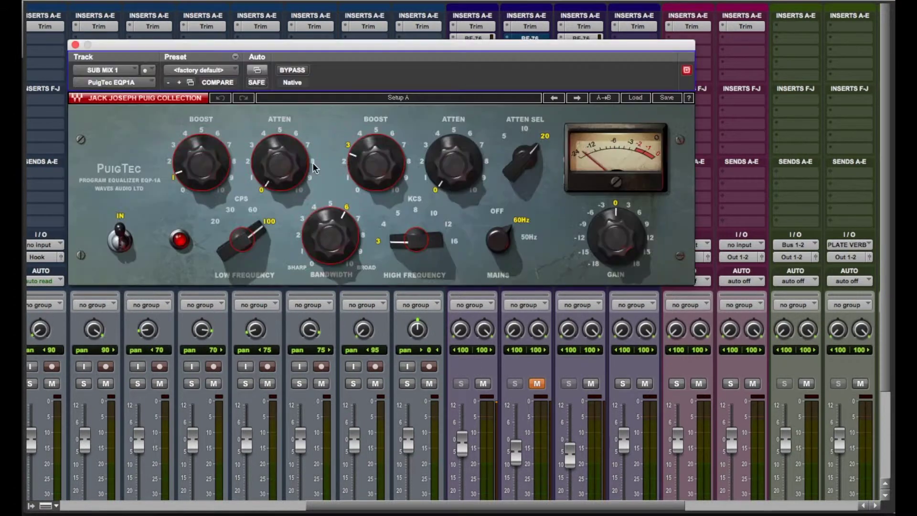
- Close the PuigTec EQP1A and examine SUBMI1's PLATE VERB send against the hook tracks, closing the send window
click(75, 44)
scroll(314, 148, down, 5)
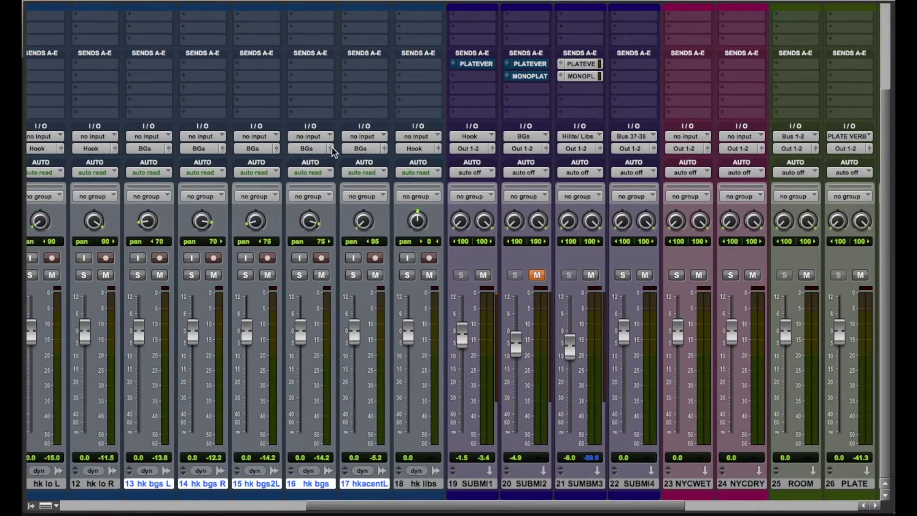
click(475, 63)
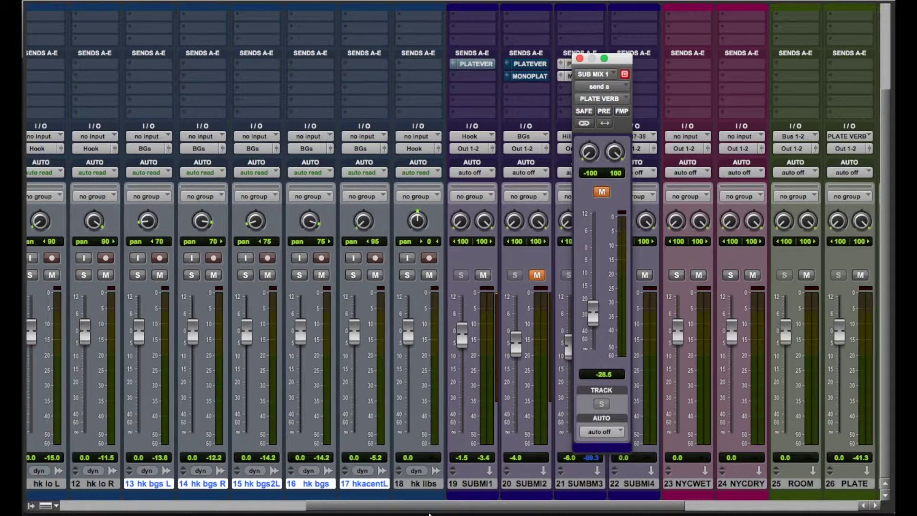
drag(404, 506, 257, 502)
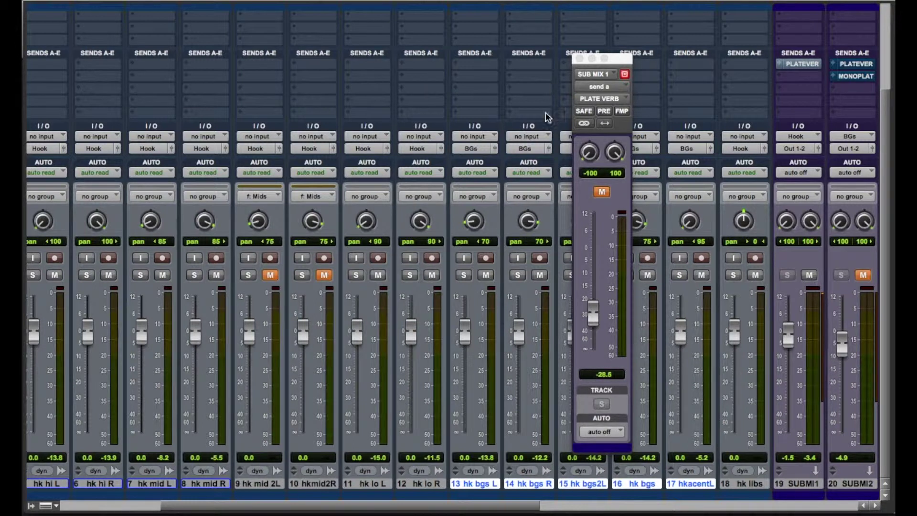
drag(231, 504, 311, 506)
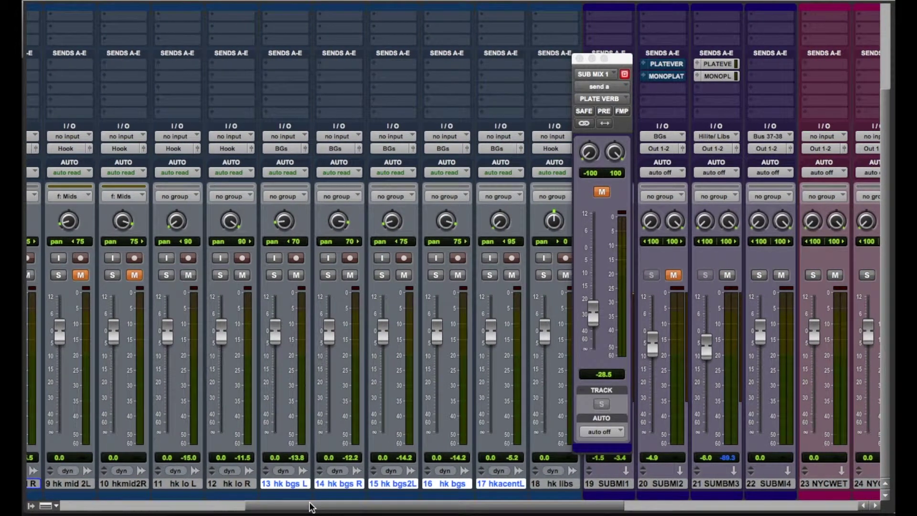
click(579, 58)
- Insert the stereo multichannel D-Verb reverb in the first insert slot of the PLATE aux track
drag(467, 506, 716, 454)
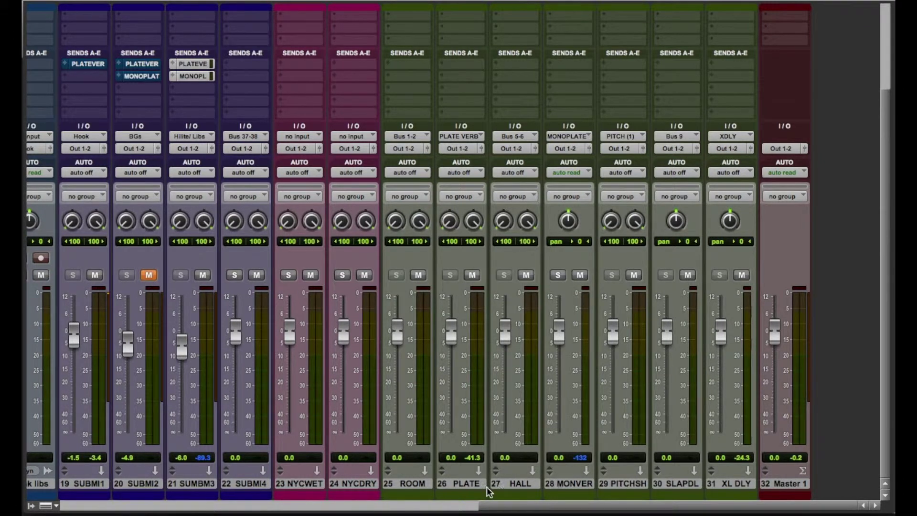
scroll(471, 426, up, 3)
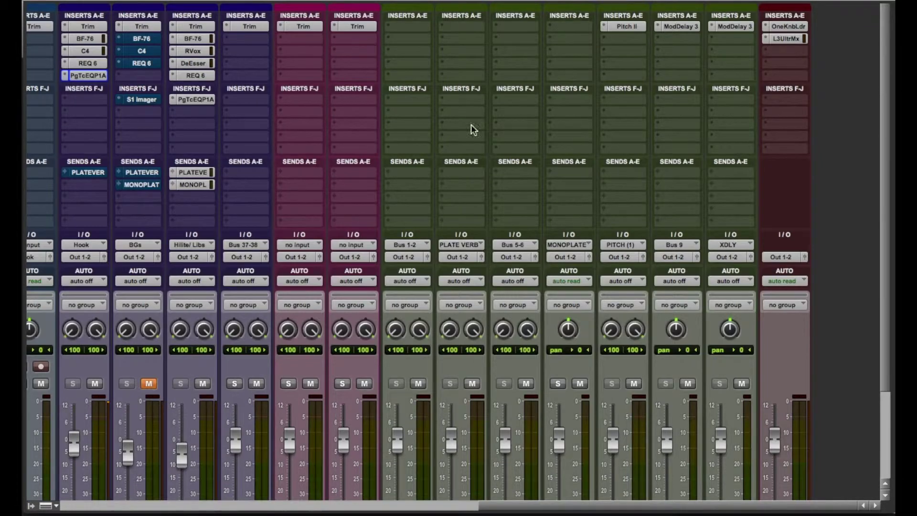
click(448, 21)
mouse_move(468, 52)
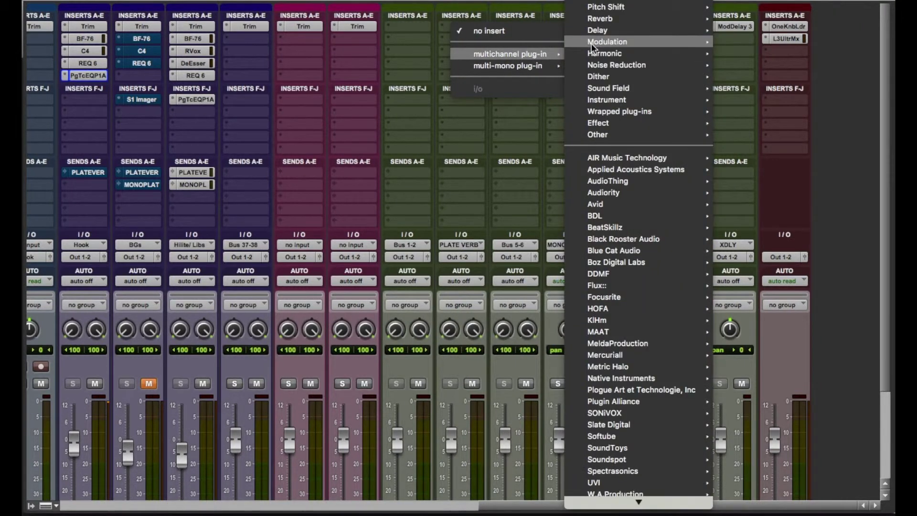
mouse_move(611, 29)
mouse_move(641, 17)
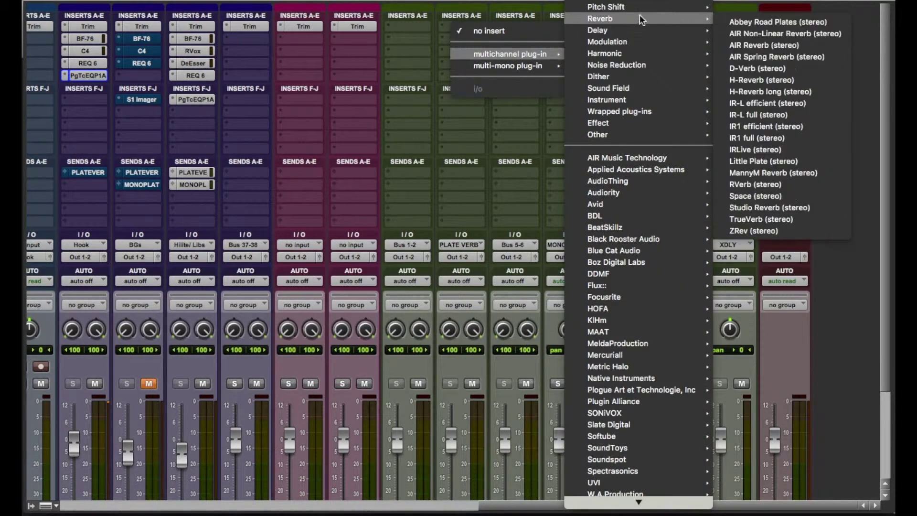
click(734, 65)
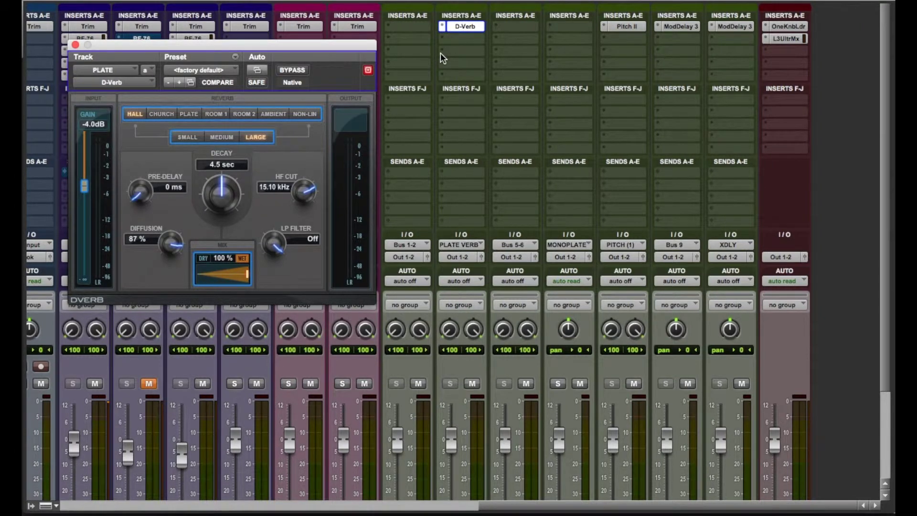
- During playback, load D-Verb's Vocal Plate preset, set its input gain to 0.0 dB, and close the plug-in
key(space)
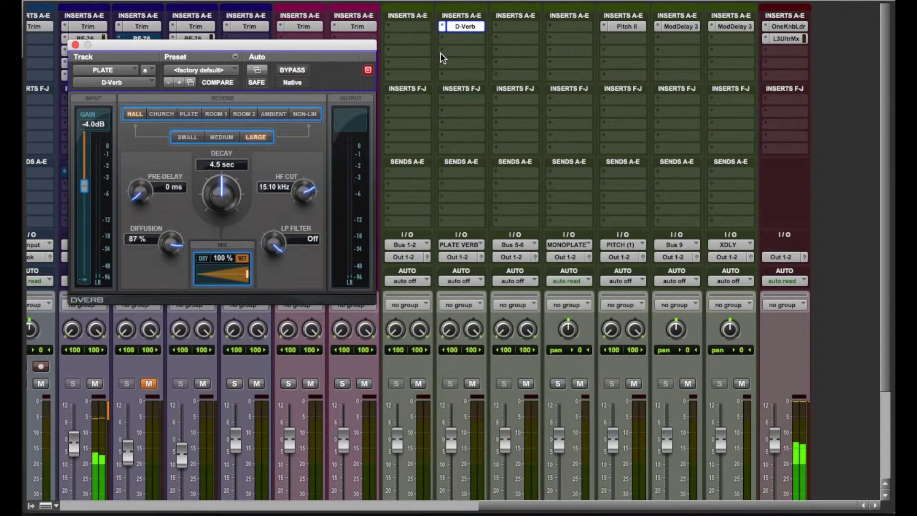
click(210, 46)
drag(210, 47, 329, 87)
click(327, 109)
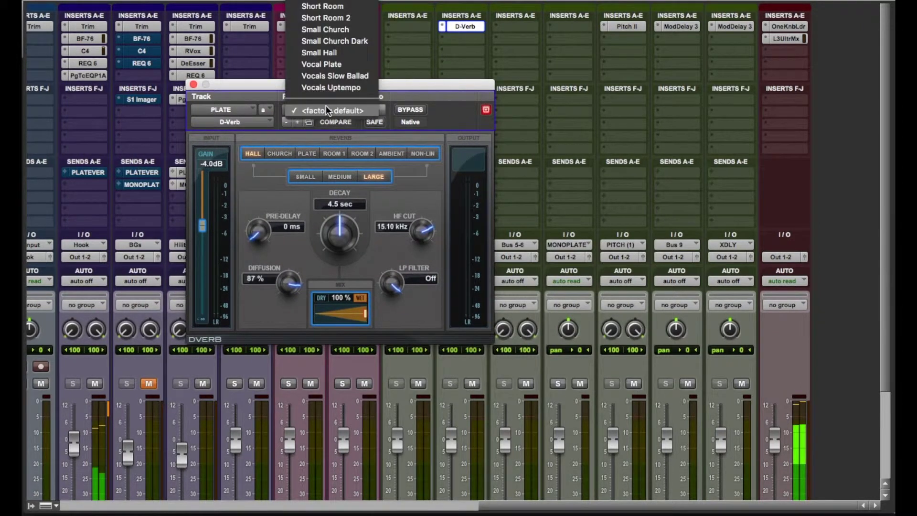
click(348, 63)
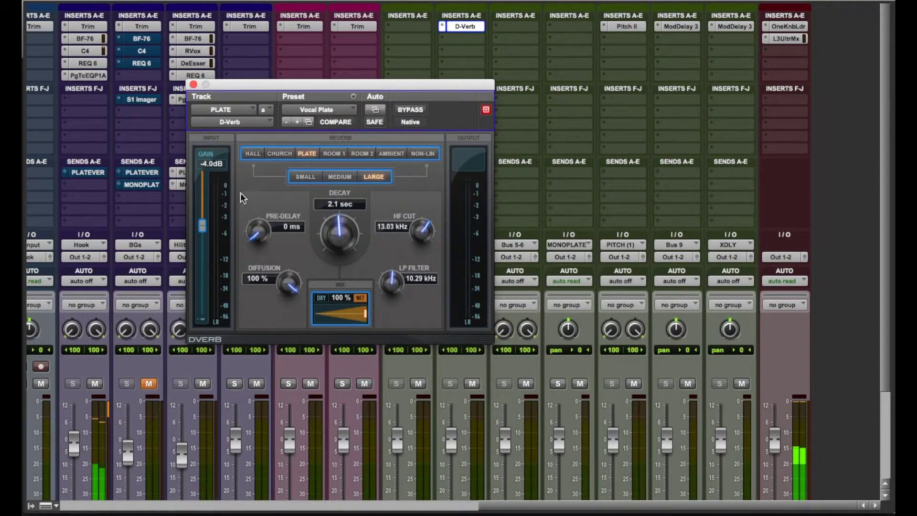
drag(203, 225, 203, 178)
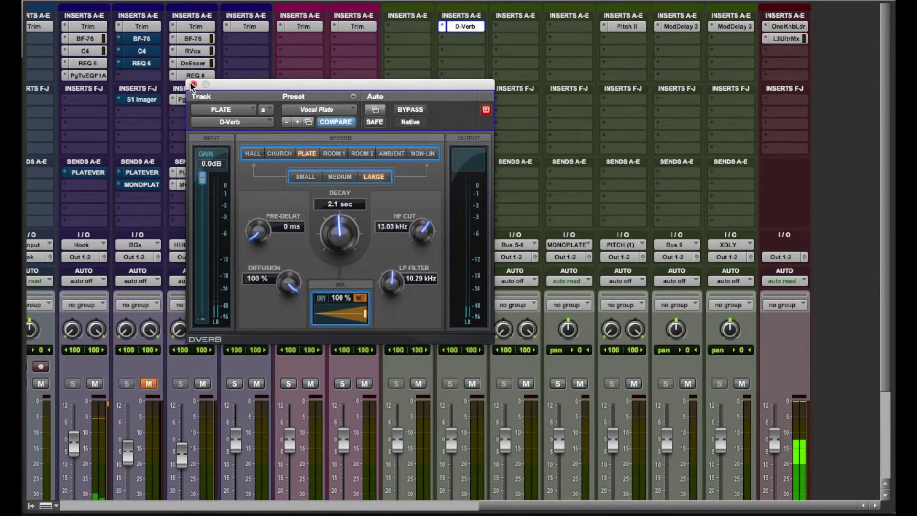
click(193, 85)
- Unmute SUBMI1's PLATE VERB send and bring its level up from silence to -17.2 dB, closing the send window
drag(492, 503, 356, 482)
scroll(356, 481, left, 3)
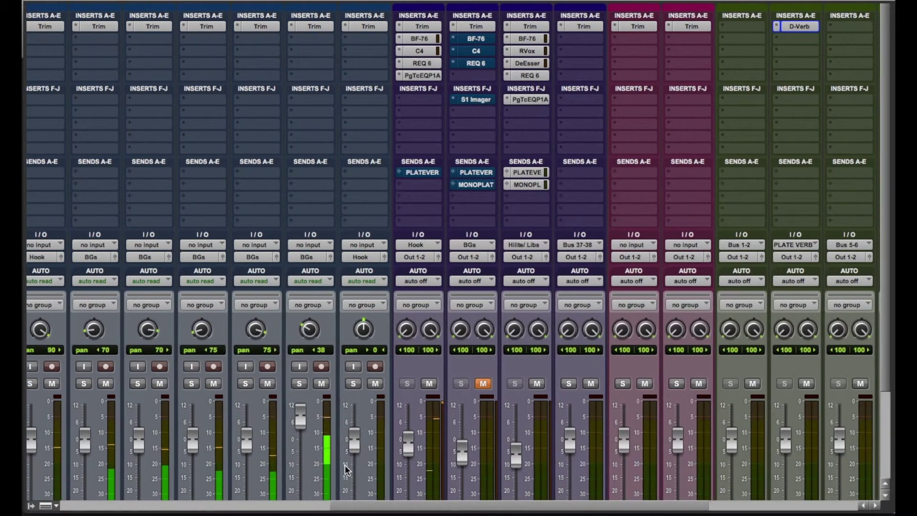
click(421, 173)
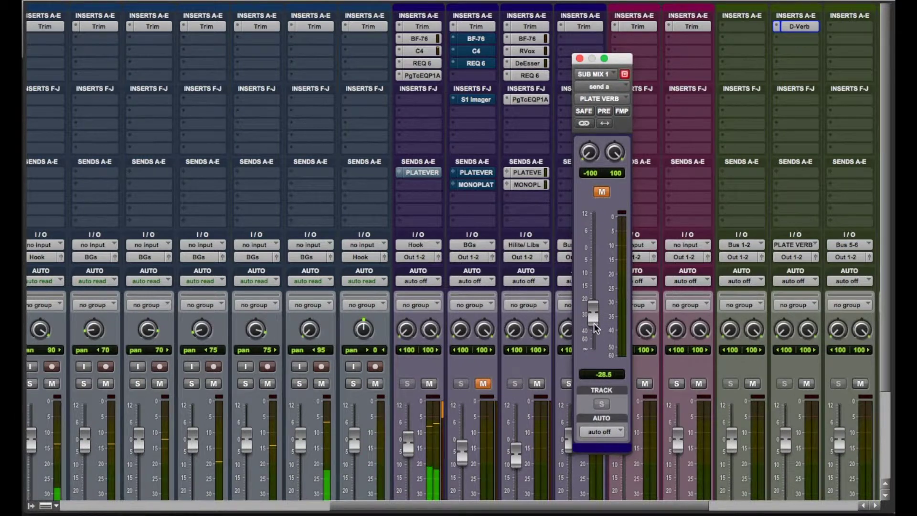
drag(594, 323, 593, 374)
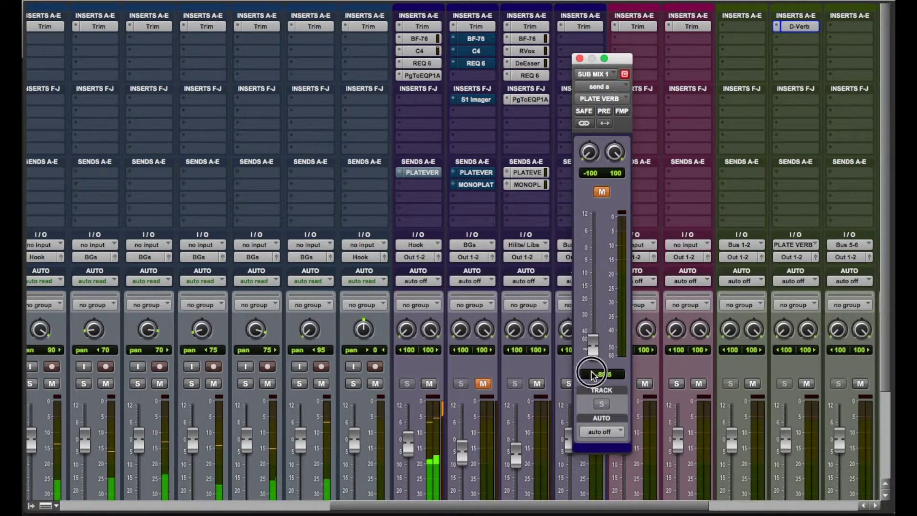
click(606, 189)
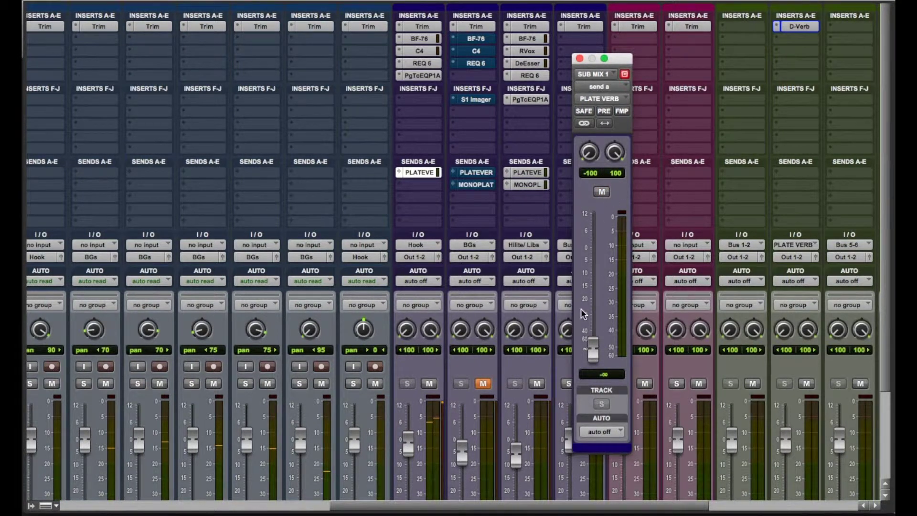
drag(591, 350, 601, 292)
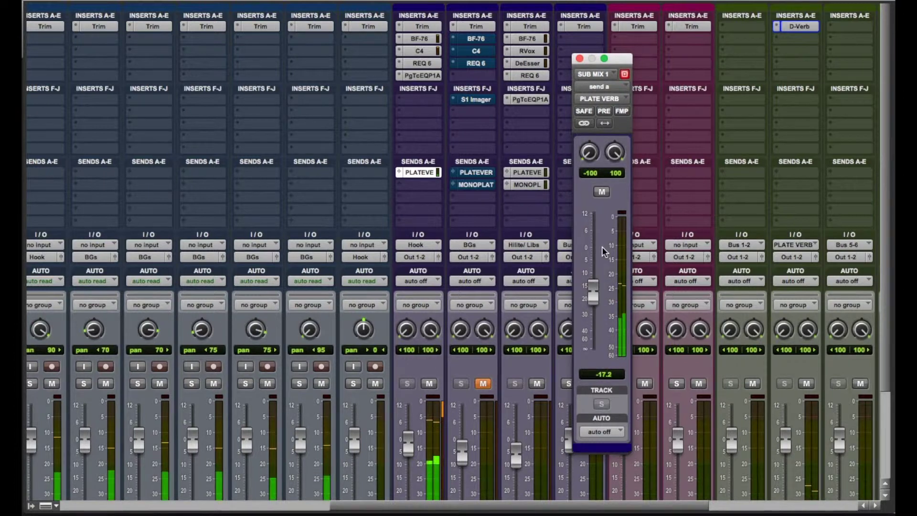
click(579, 58)
- Copy the D-Verb on PLATE to the second insert slot, set the copy's pre-delay to 23 ms, and close it
scroll(610, 127, right, 5)
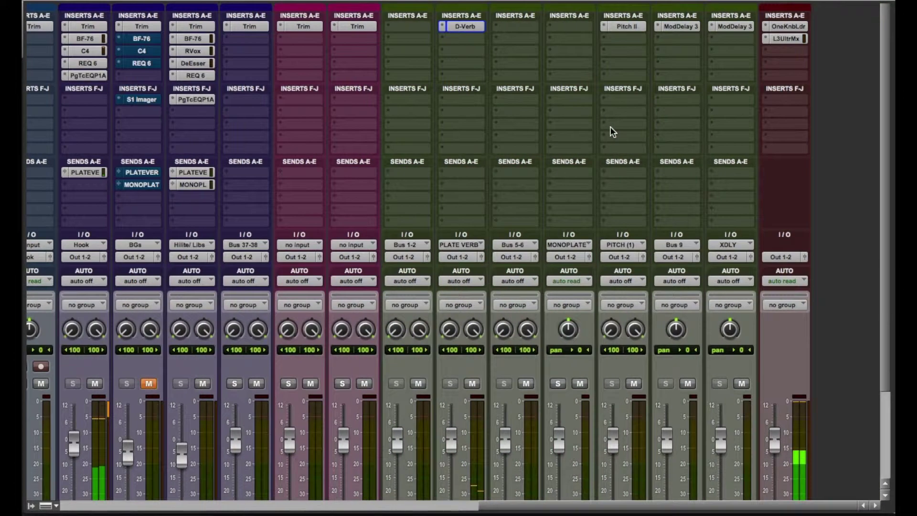
drag(468, 27, 464, 39)
click(464, 40)
drag(264, 234, 268, 194)
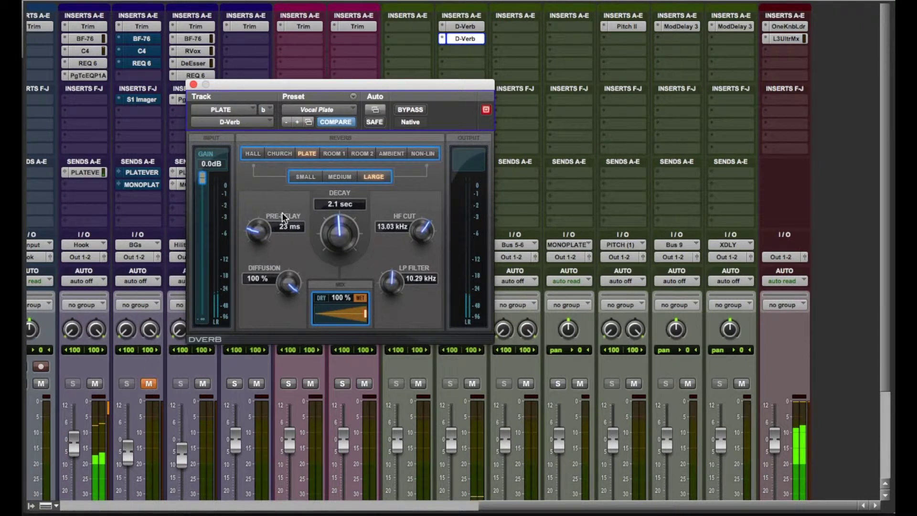
click(193, 85)
- Raise SUBMI1's PLATE VERB send level to -11.8 dB and close the send window
scroll(423, 177, down, 3)
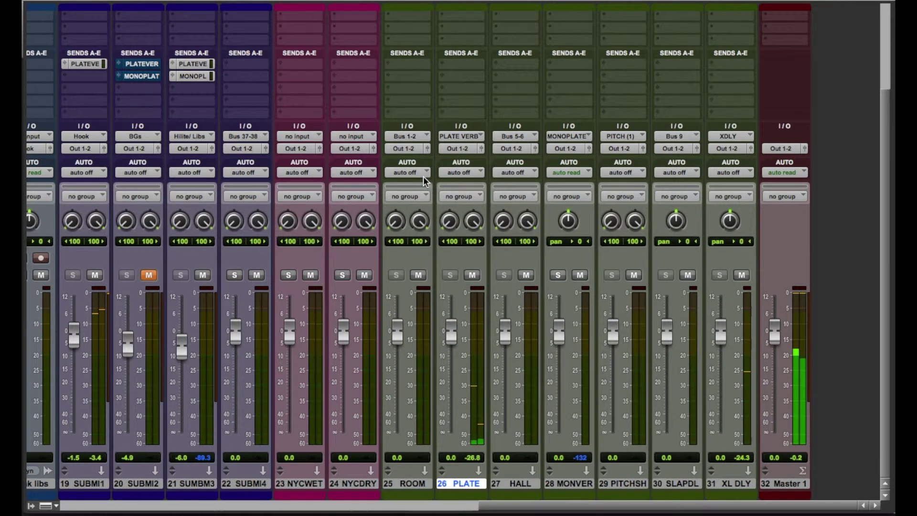
scroll(423, 176, left, 8)
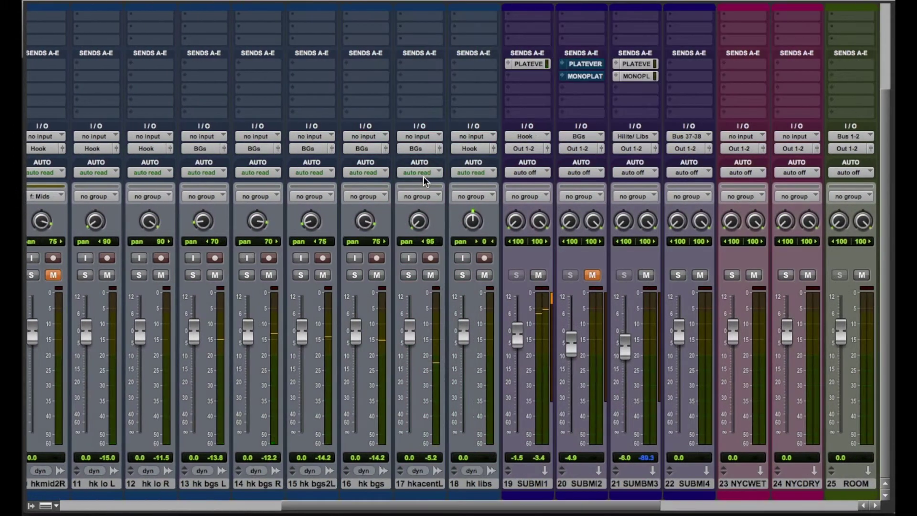
click(529, 60)
mouse_move(597, 296)
mouse_down()
mouse_move(600, 281)
mouse_move(593, 287)
mouse_up()
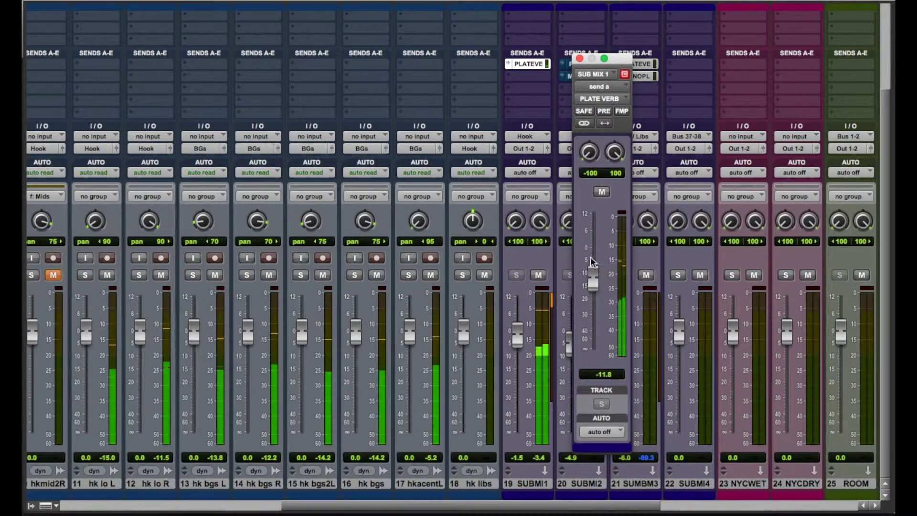
click(579, 59)
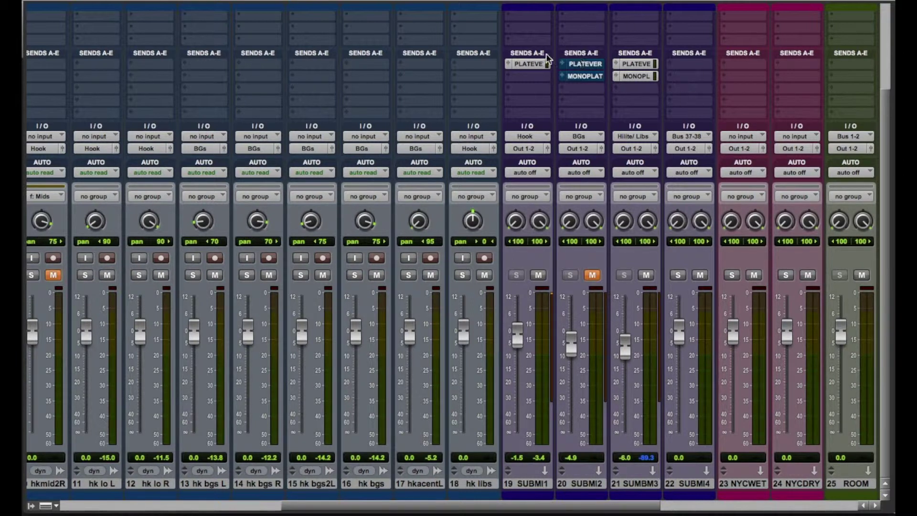
- Unmute the SUBMI2 background vocal submix
scroll(569, 36, up, 5)
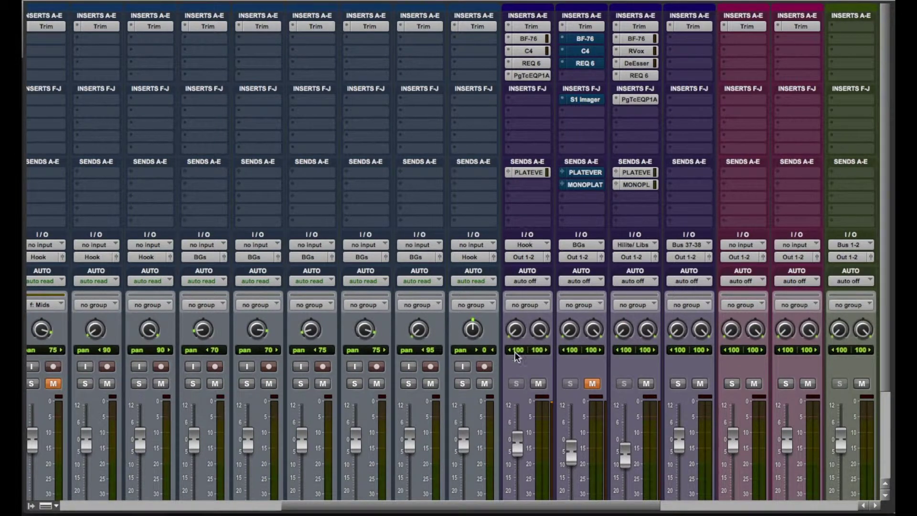
scroll(524, 365, down, 5)
scroll(525, 364, up, 5)
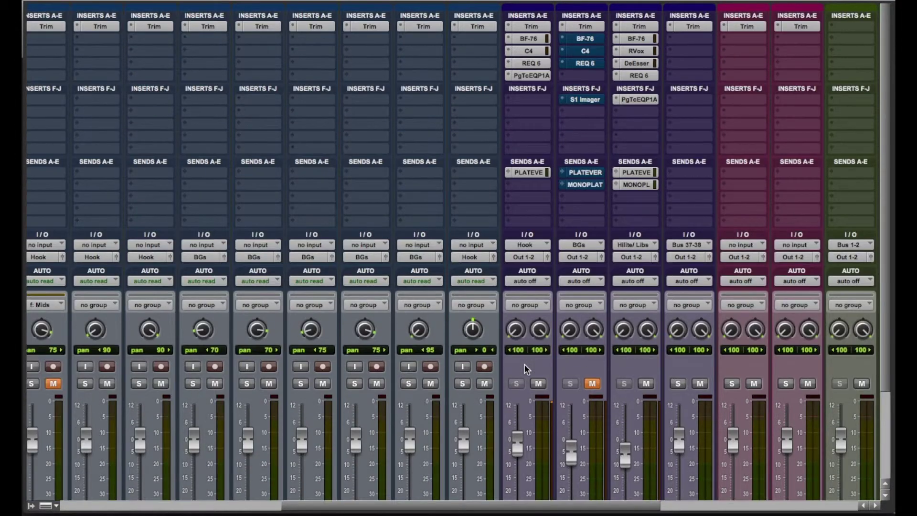
click(593, 382)
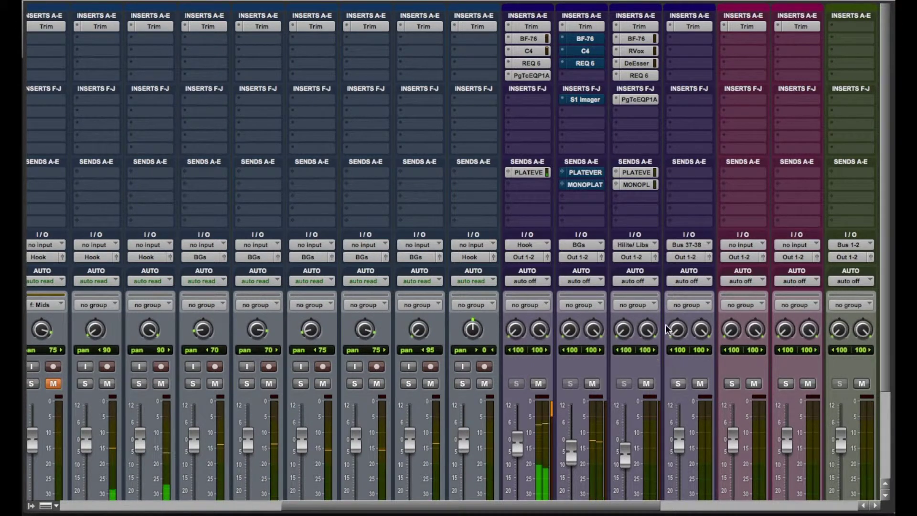
- Lower SUBMI1's PLATE VERB send level to -22.6 dB and close the send window
click(529, 172)
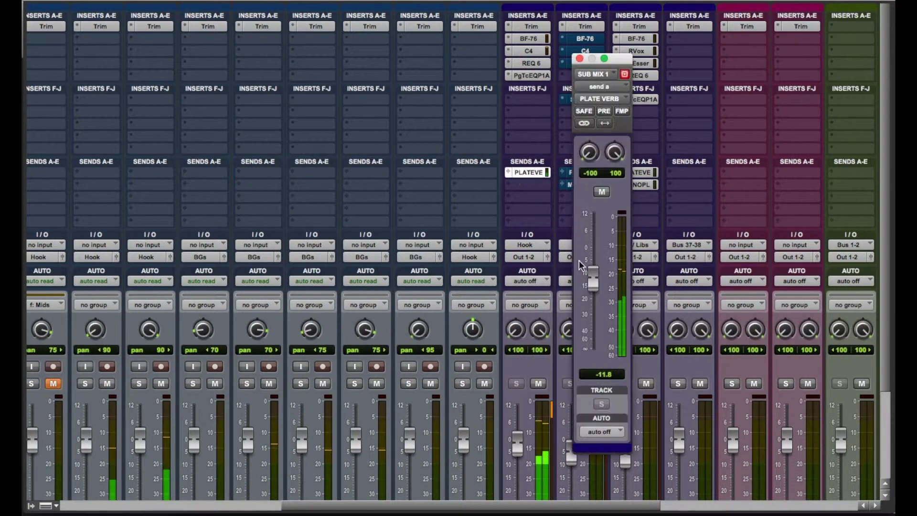
drag(592, 286, 589, 306)
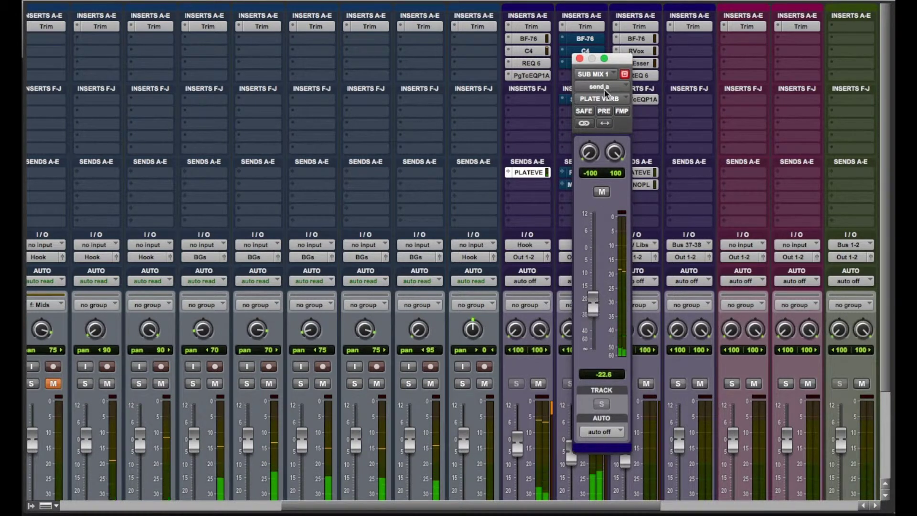
click(580, 59)
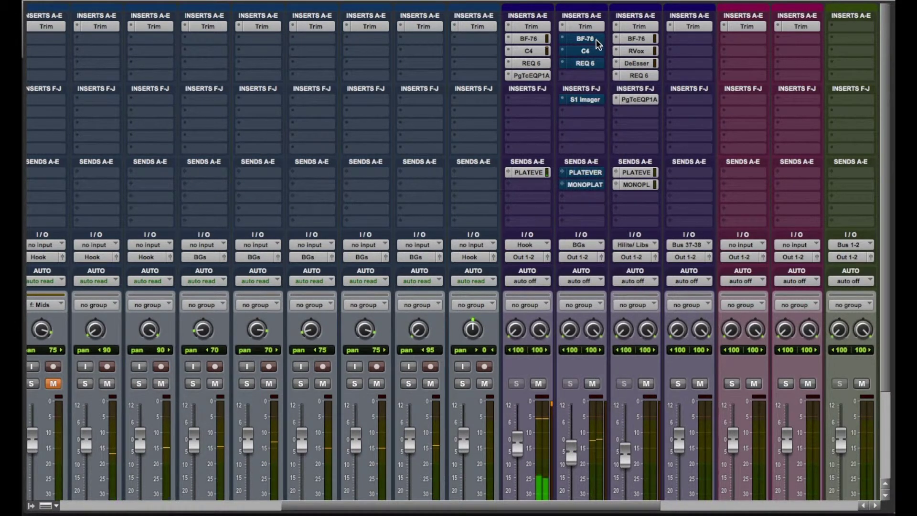
- Take the BF-76 limiter on SUBMI2 out of bypass and close its window
click(592, 38)
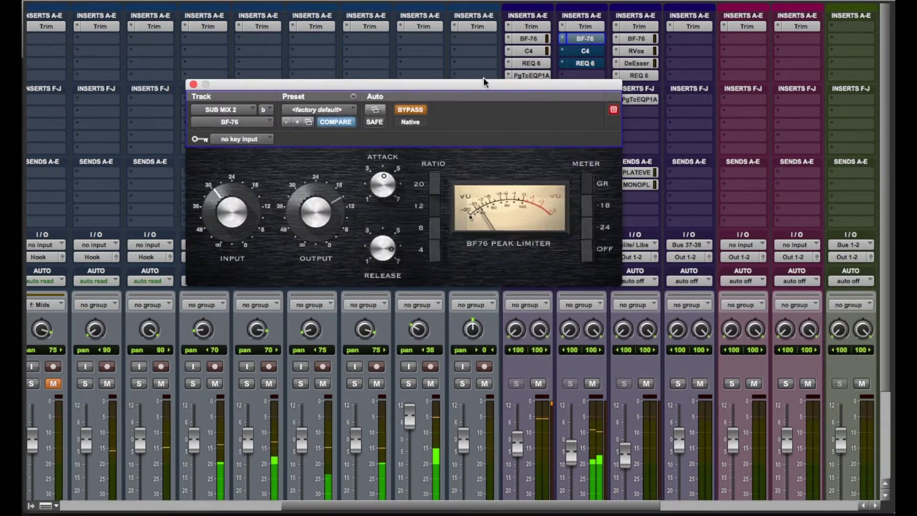
click(404, 109)
click(405, 110)
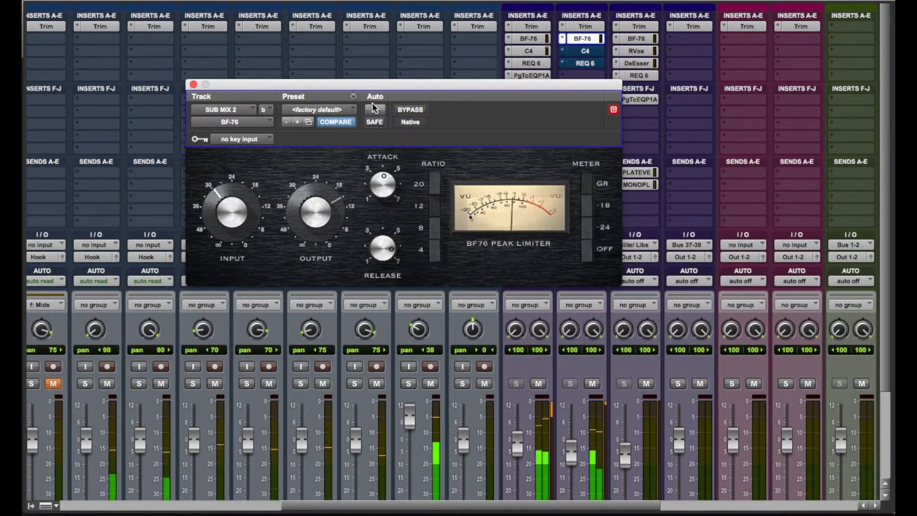
click(193, 84)
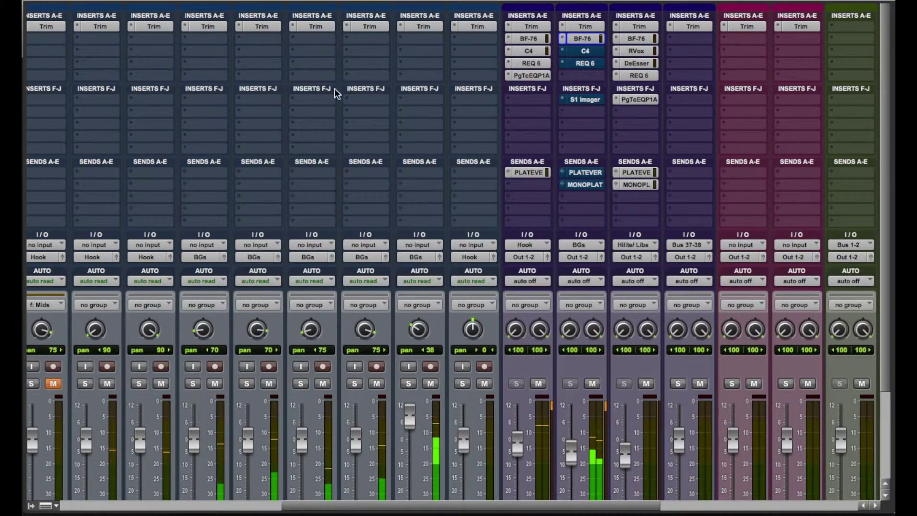
- Take the C4 multiband compressor and the REQ 6 equalizer on SUBMI2 out of bypass and close their windows
click(592, 52)
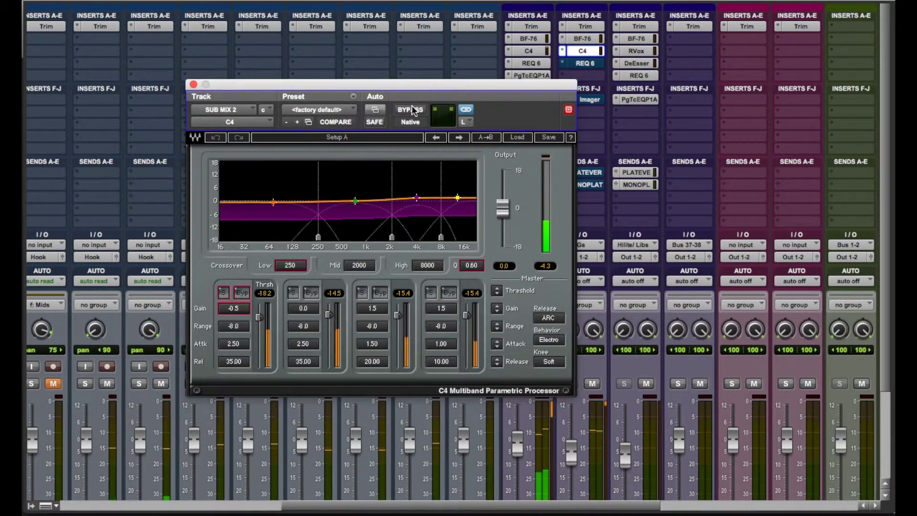
click(193, 84)
click(584, 62)
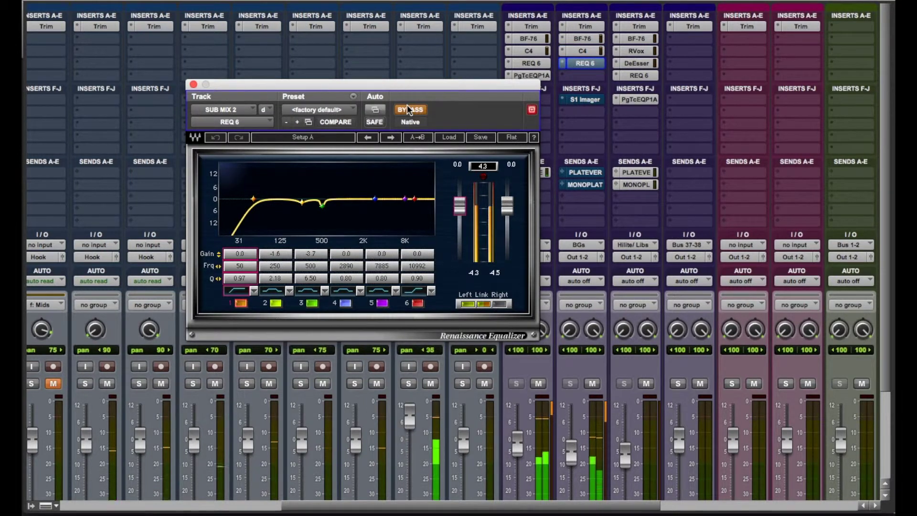
click(407, 106)
click(194, 85)
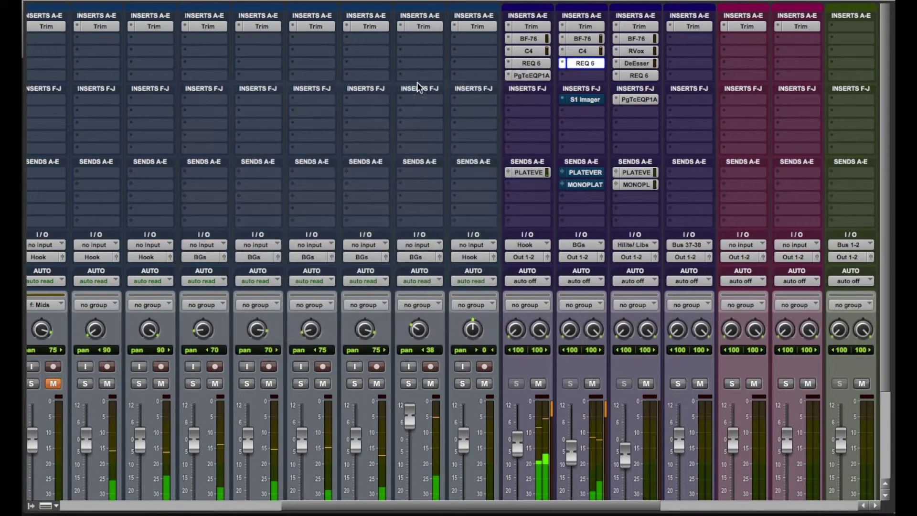
- Take the S1 Imager on SUBMI2 out of bypass, review its width settings and close its window
click(584, 99)
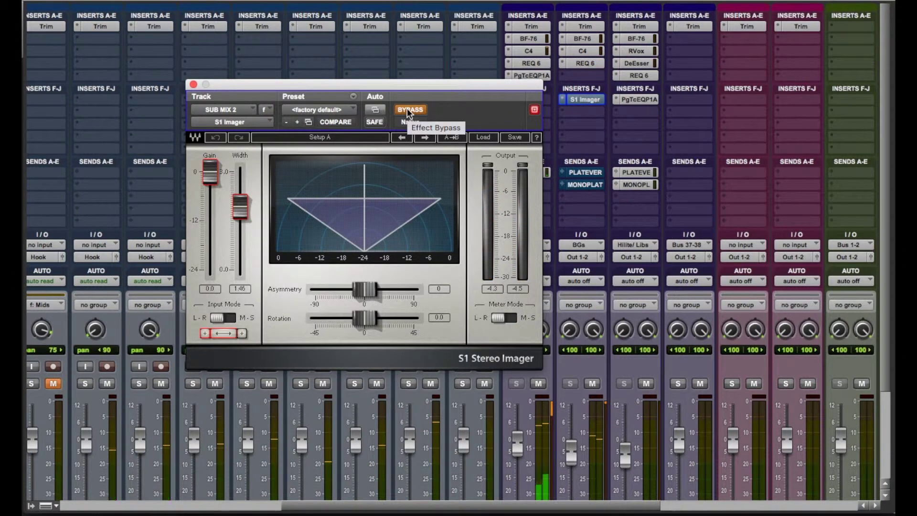
click(407, 108)
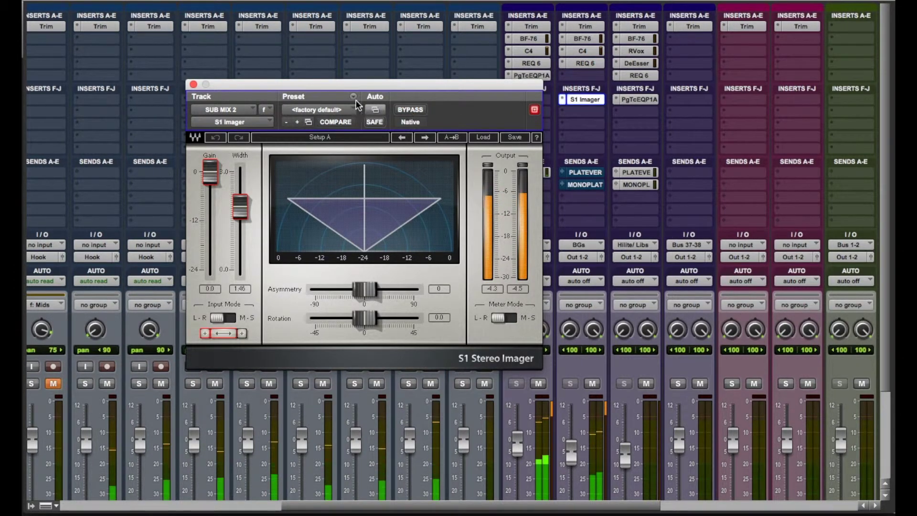
click(193, 85)
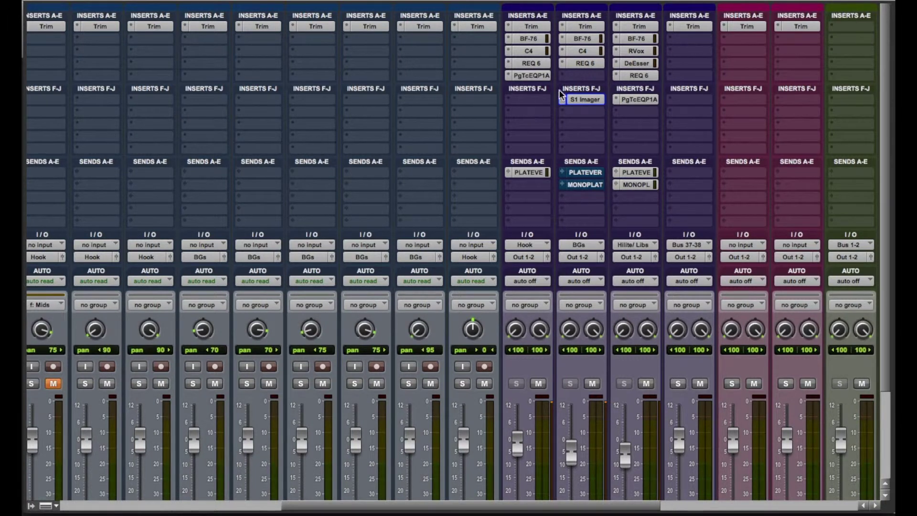
click(579, 101)
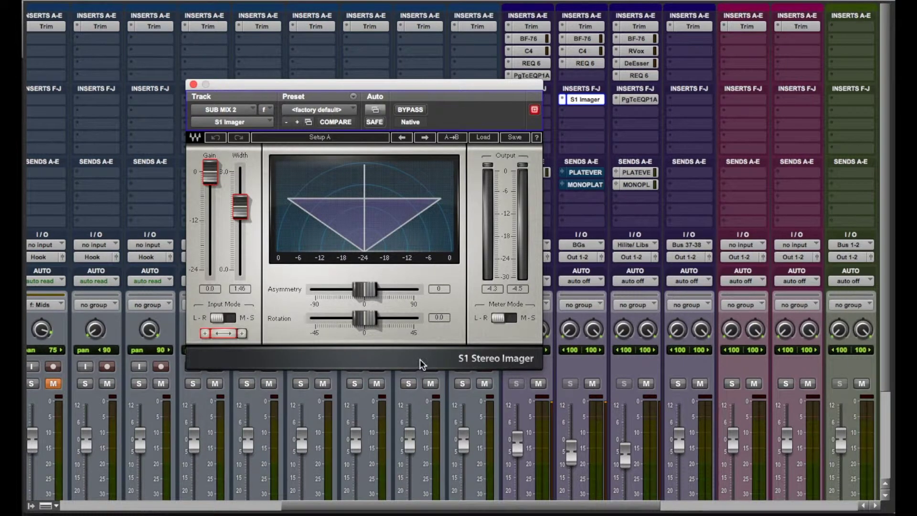
click(193, 84)
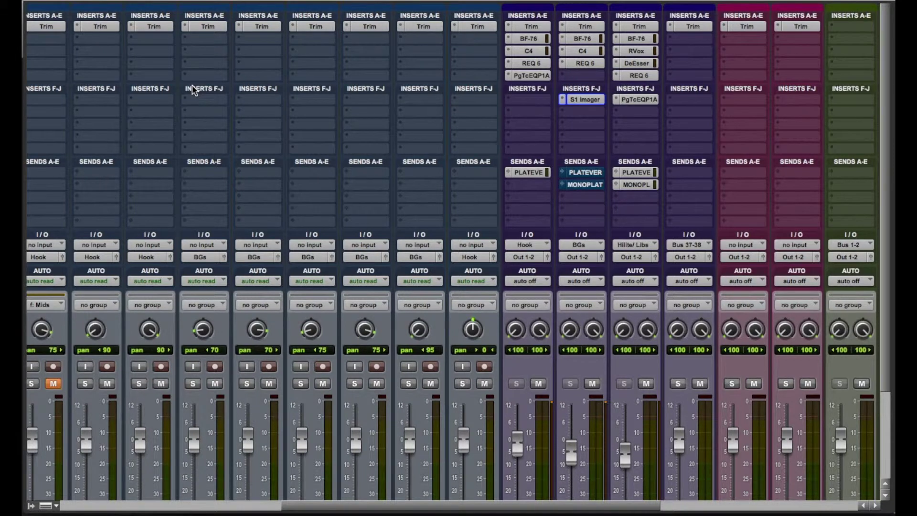
- Unmute SUBMI2's PLATE VERB send and close the send window
click(584, 174)
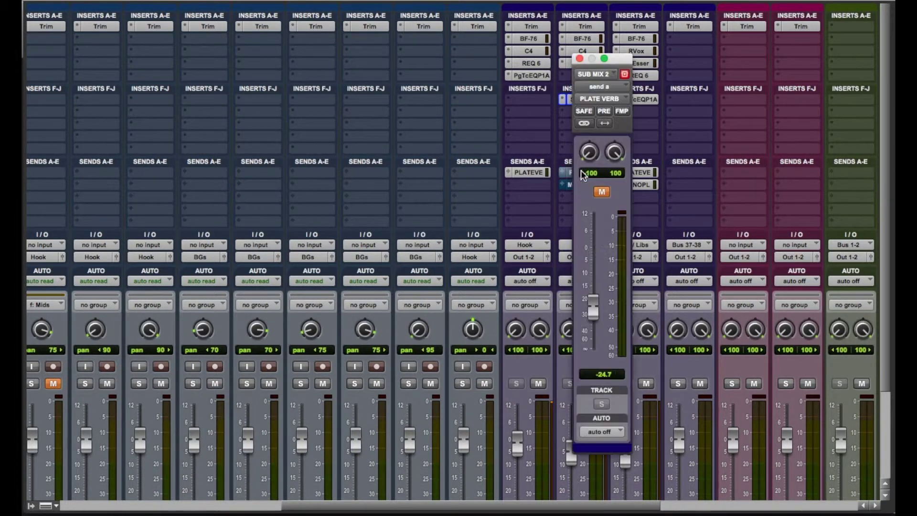
click(580, 58)
scroll(652, 134, right, 2)
scroll(648, 153, right, 5)
scroll(650, 196, down, 5)
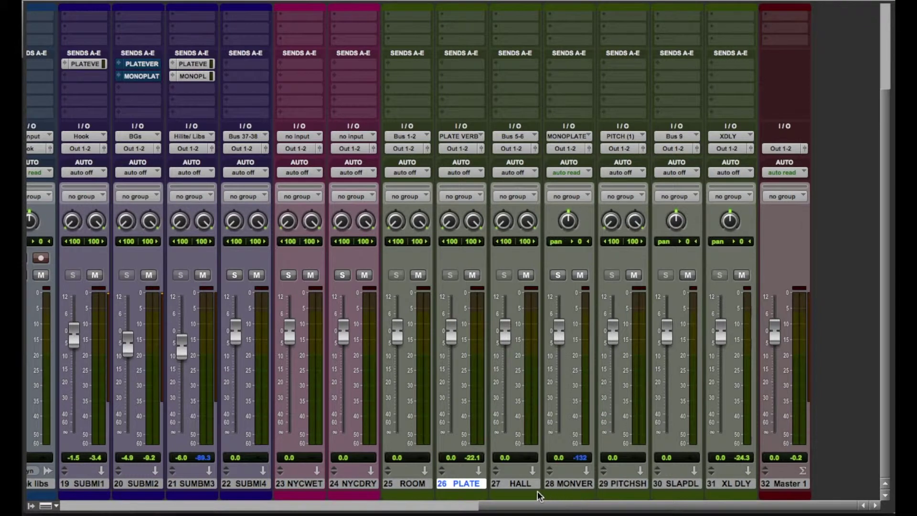
scroll(470, 229, up, 5)
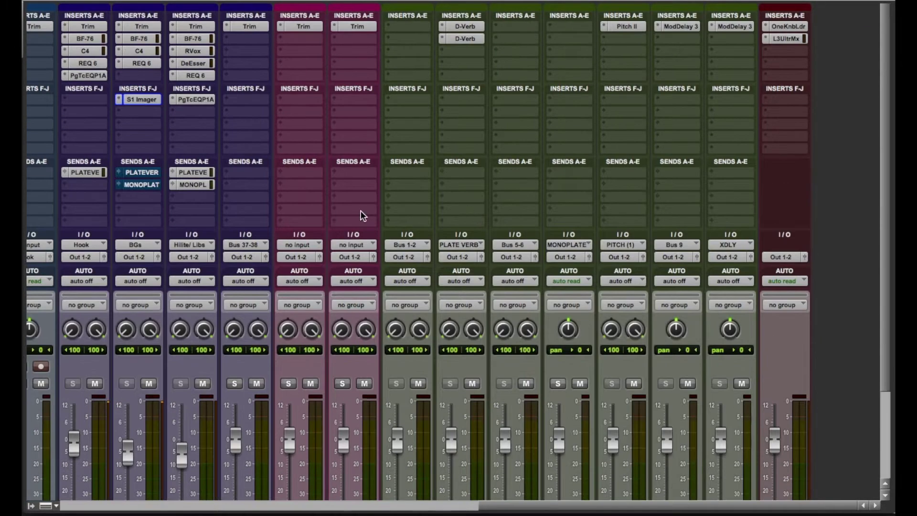
click(138, 172)
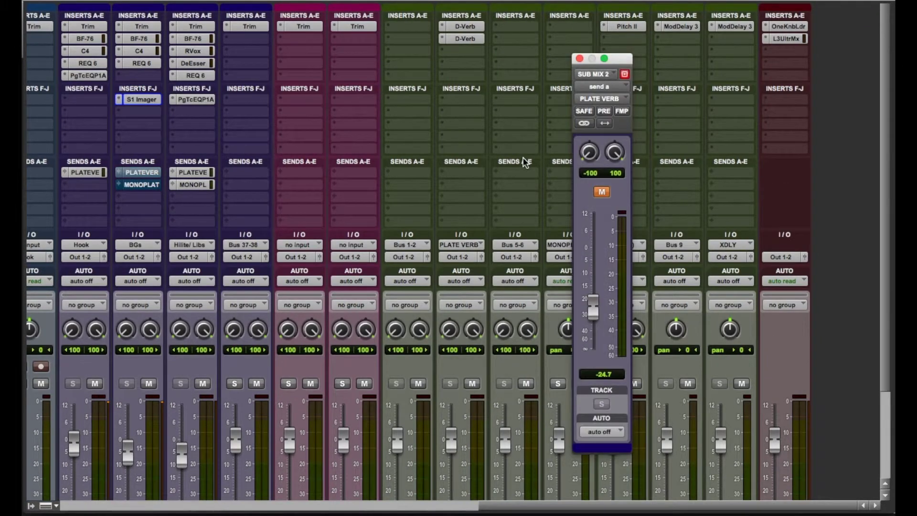
click(602, 192)
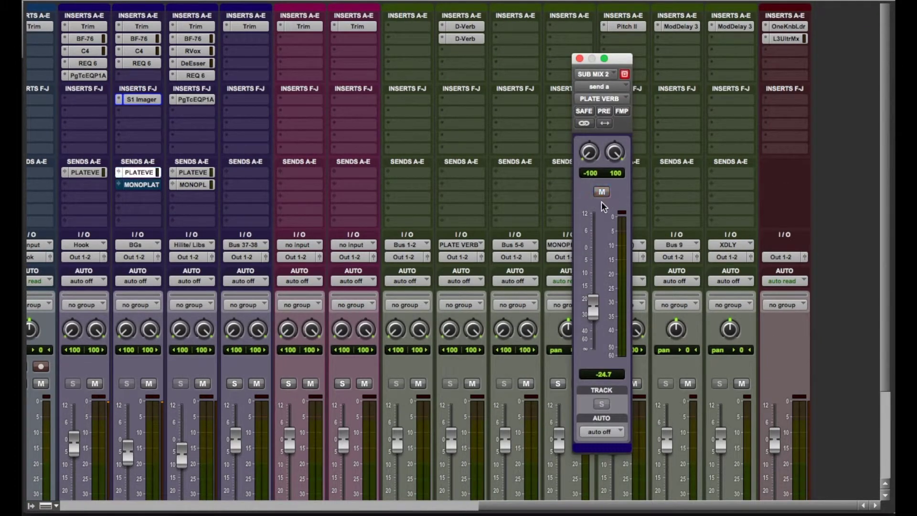
click(580, 58)
- Check SUBMI2's MONO PLATE send and insert a mono D-Verb in the first slot of the MONVER return track
click(143, 184)
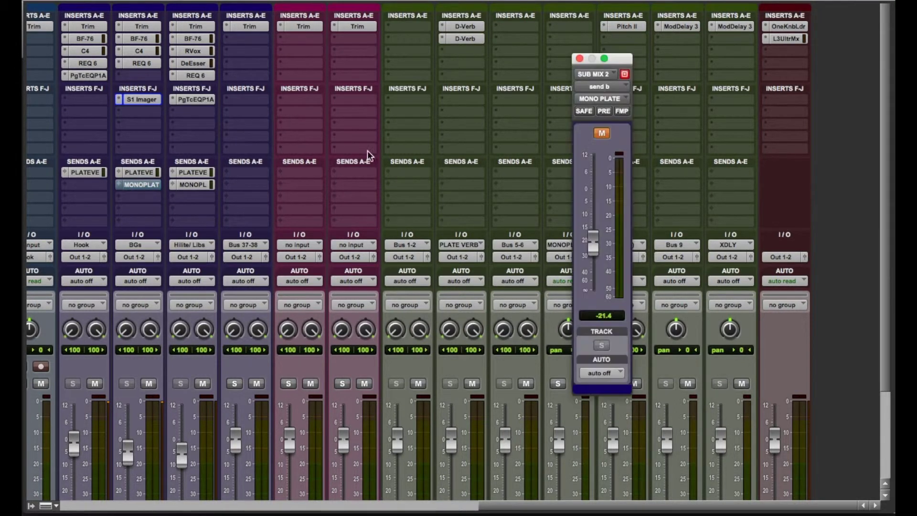
click(579, 58)
scroll(576, 143, down, 5)
click(576, 483)
scroll(566, 18, up, 5)
click(567, 26)
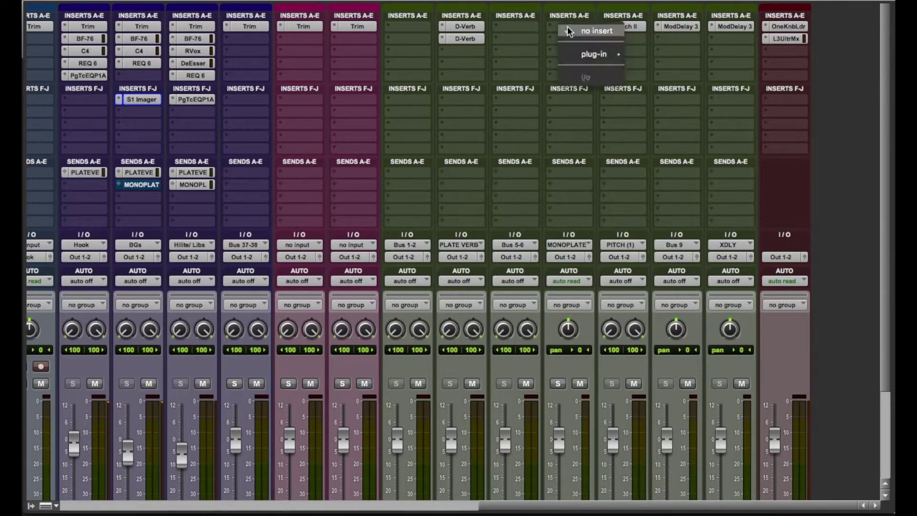
mouse_move(602, 54)
mouse_move(656, 22)
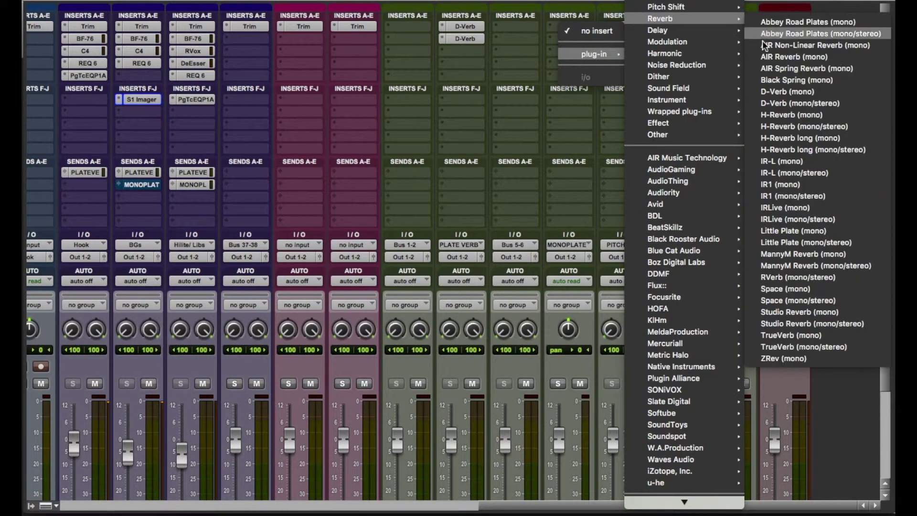
click(804, 95)
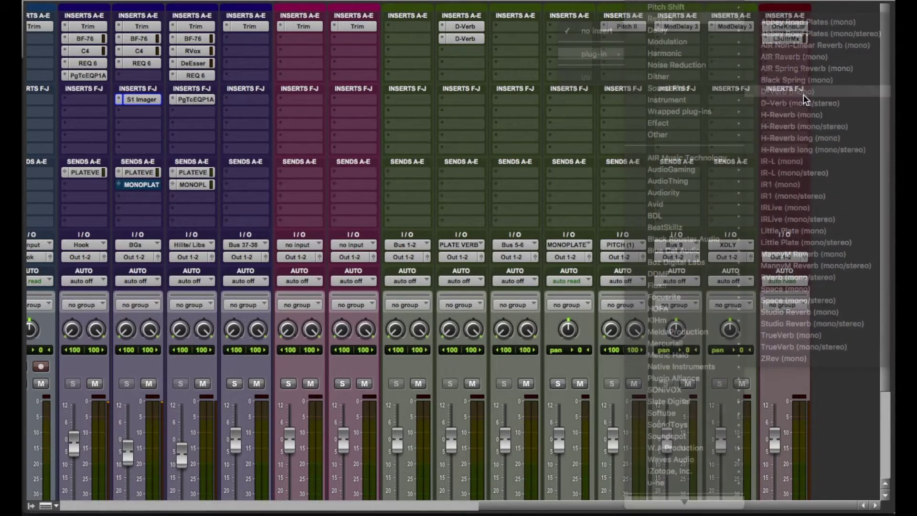
- Load the Large Hall preset in the D-Verb on MONVER and close its window
click(321, 108)
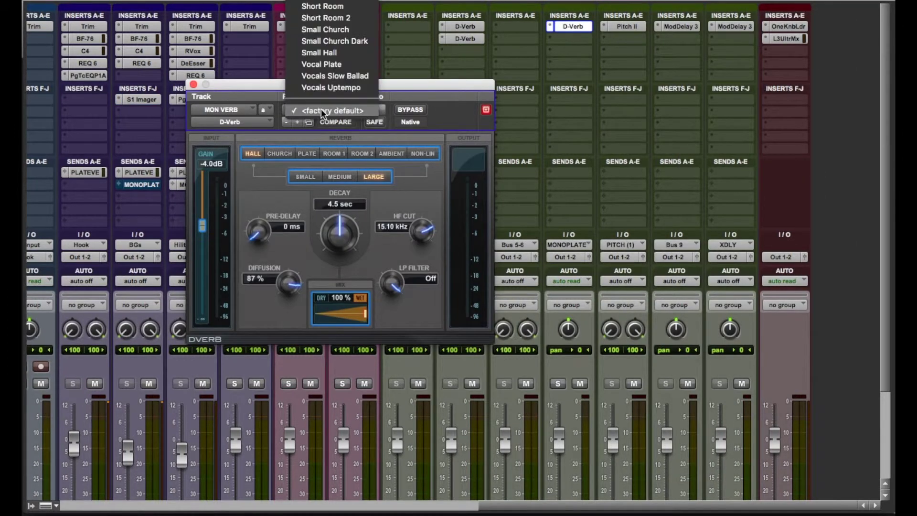
mouse_move(363, 4)
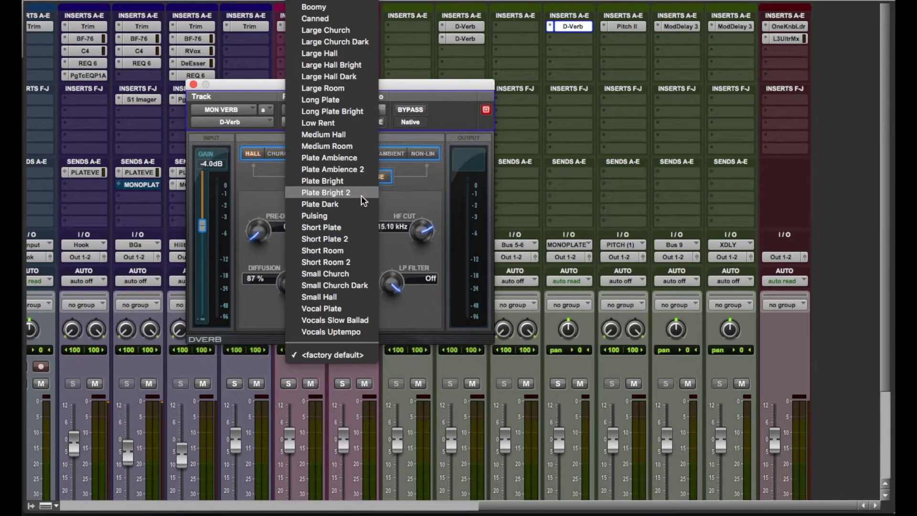
click(360, 53)
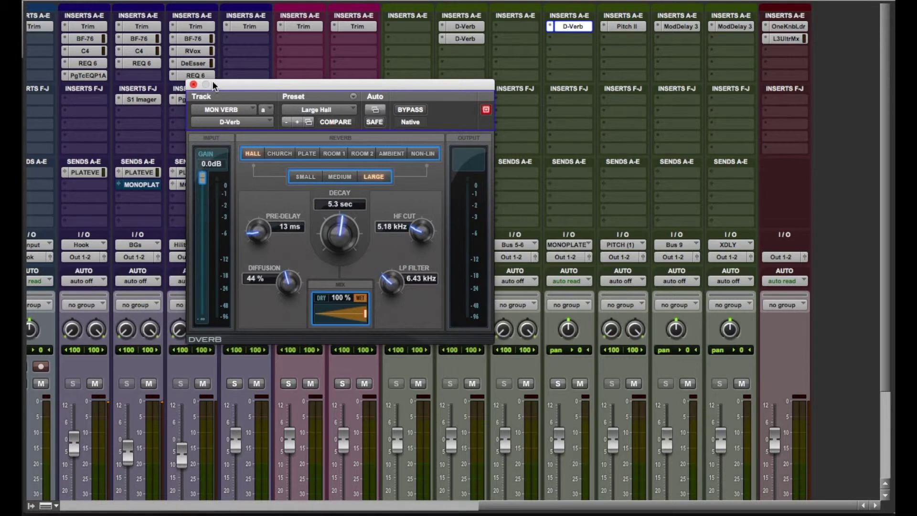
click(194, 84)
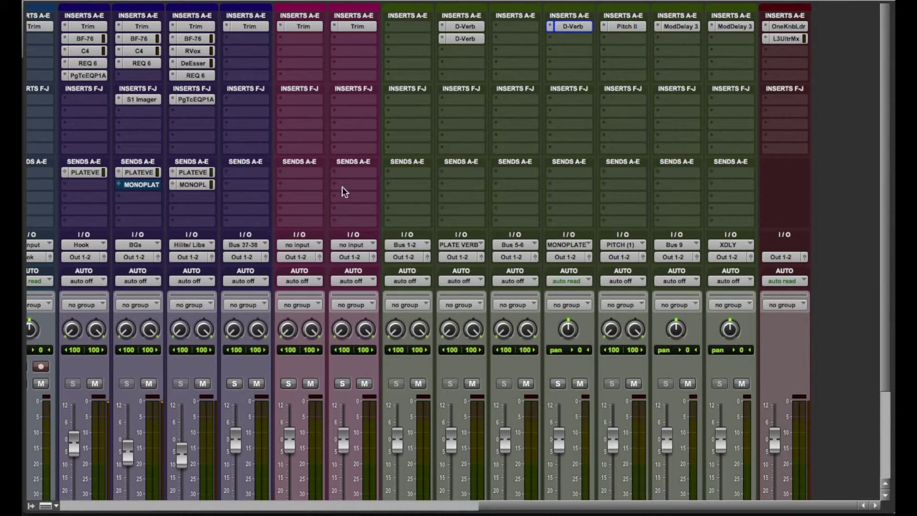
- Raise SUBMI2's MONO PLATE send level to -14.0 dB and unmute the send
scroll(285, 211, left, 3)
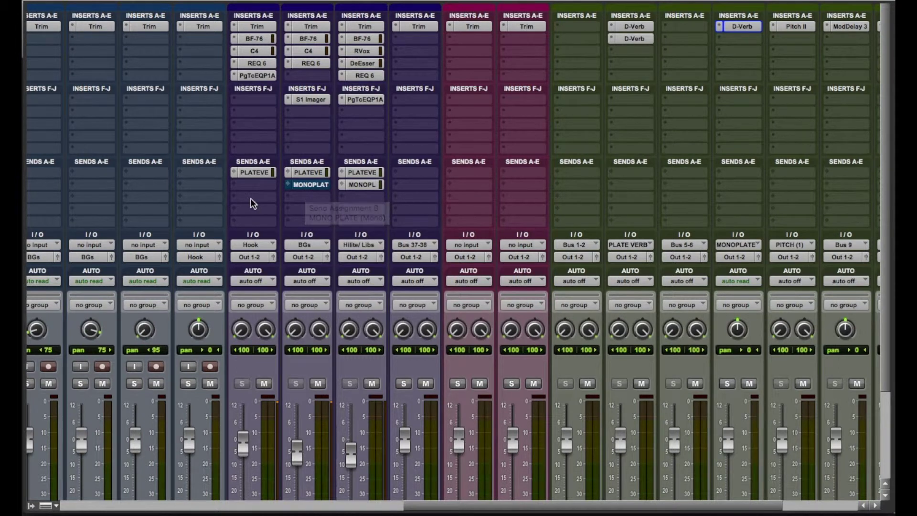
click(310, 184)
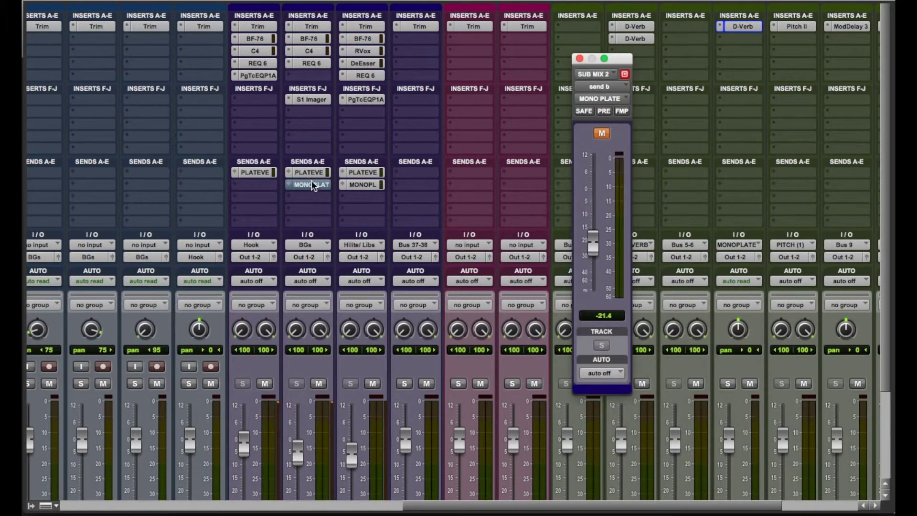
mouse_move(596, 240)
mouse_down()
mouse_move(601, 293)
mouse_move(597, 223)
mouse_up()
click(603, 133)
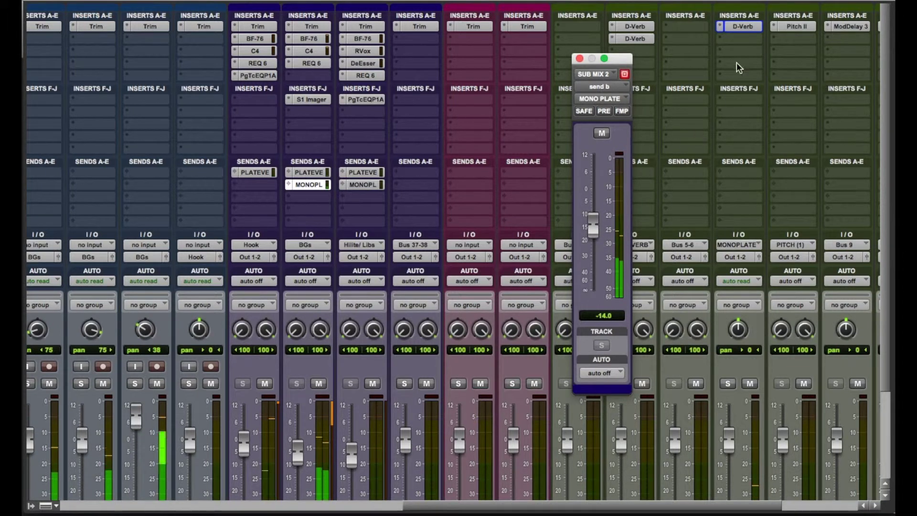
- Copy MONVER's D-Verb to its second insert slot and set the copy's pre-delay to 23 ms and decay to 6.3 sec
drag(742, 25, 741, 39)
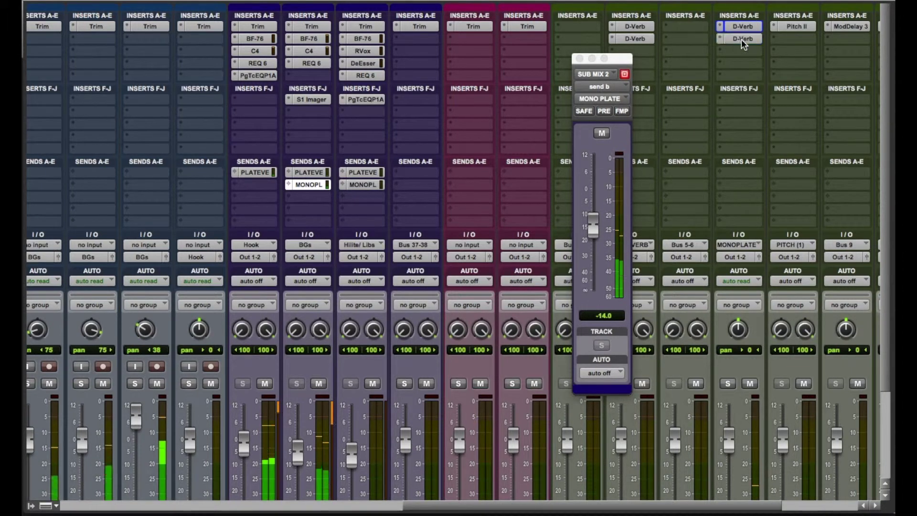
click(741, 39)
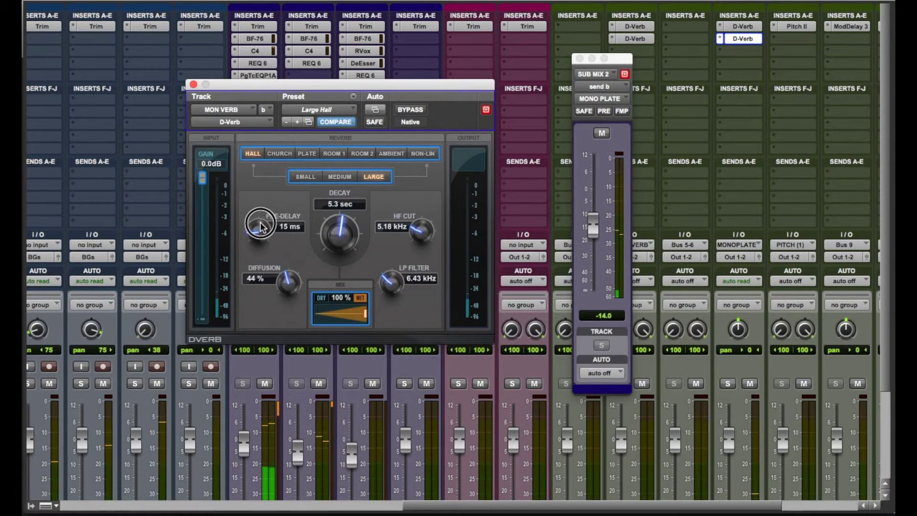
drag(262, 216, 266, 210)
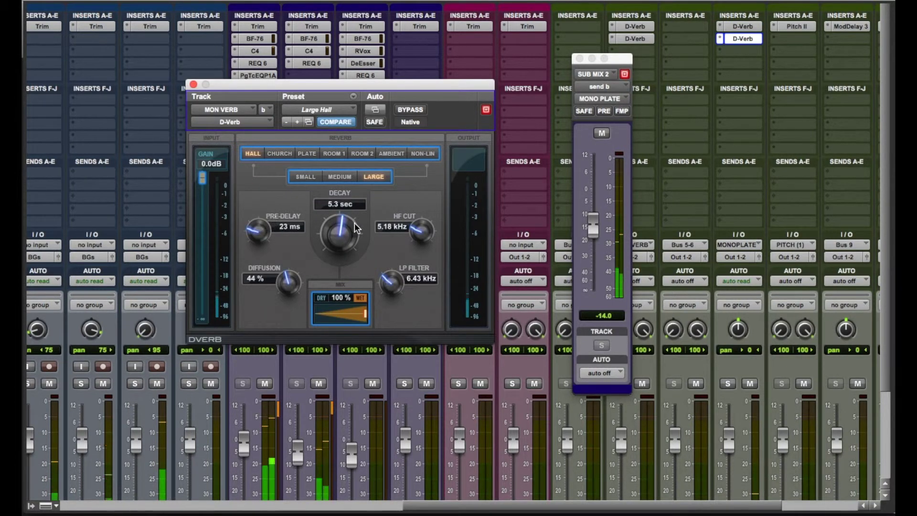
drag(356, 226, 356, 218)
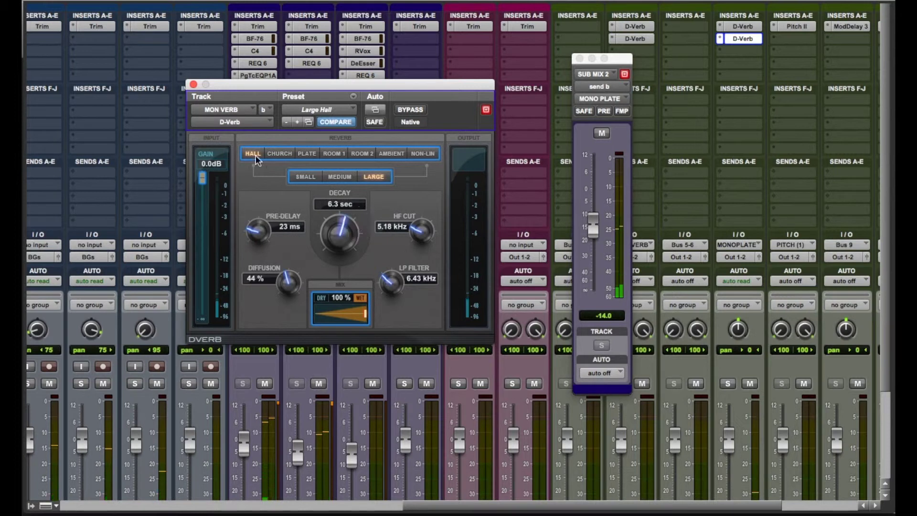
click(192, 83)
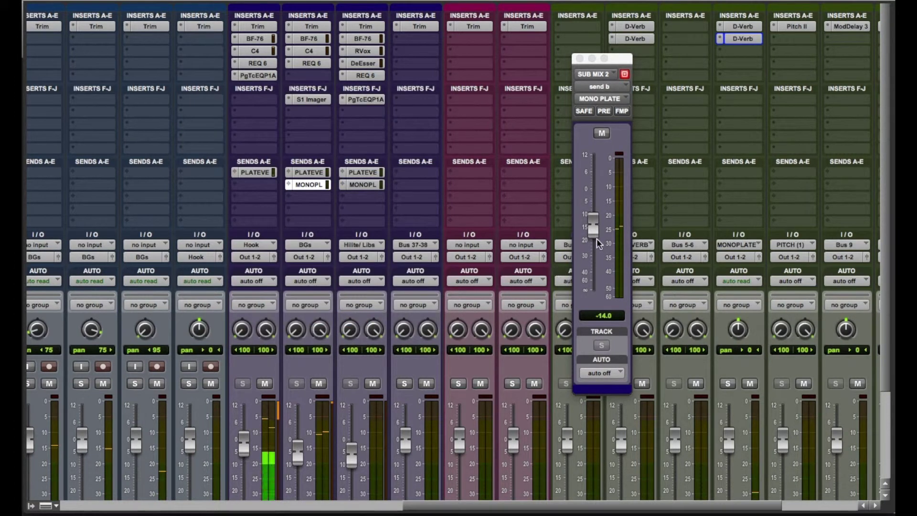
- Raise SUBMI2's MONO PLATE send level to about -13.1 dB and close the send window
click(595, 226)
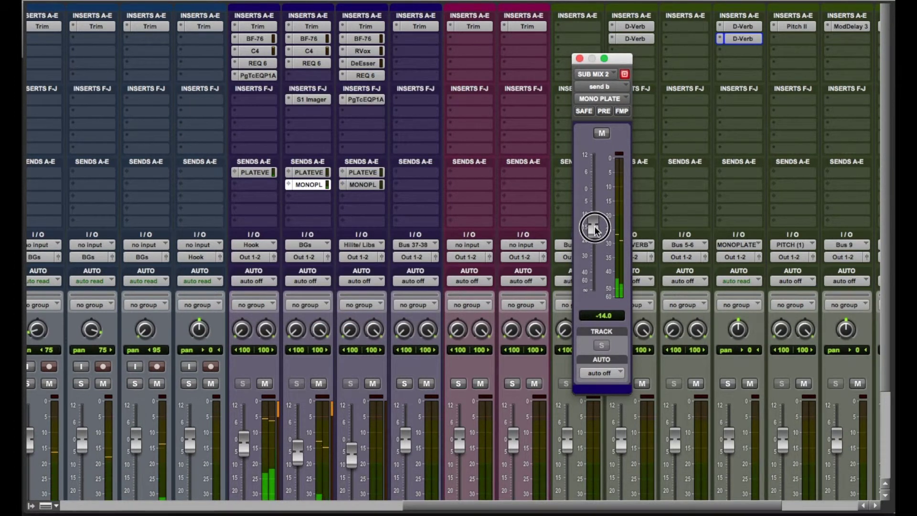
drag(594, 227, 594, 222)
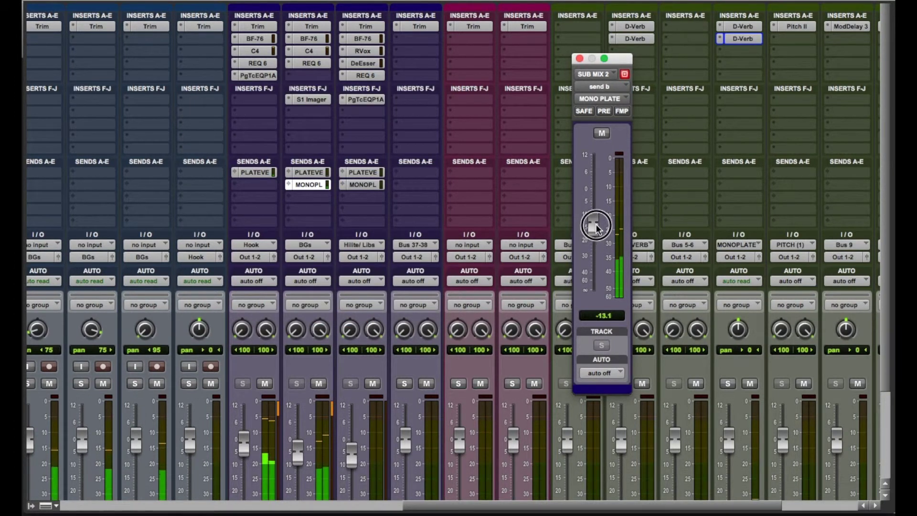
click(578, 58)
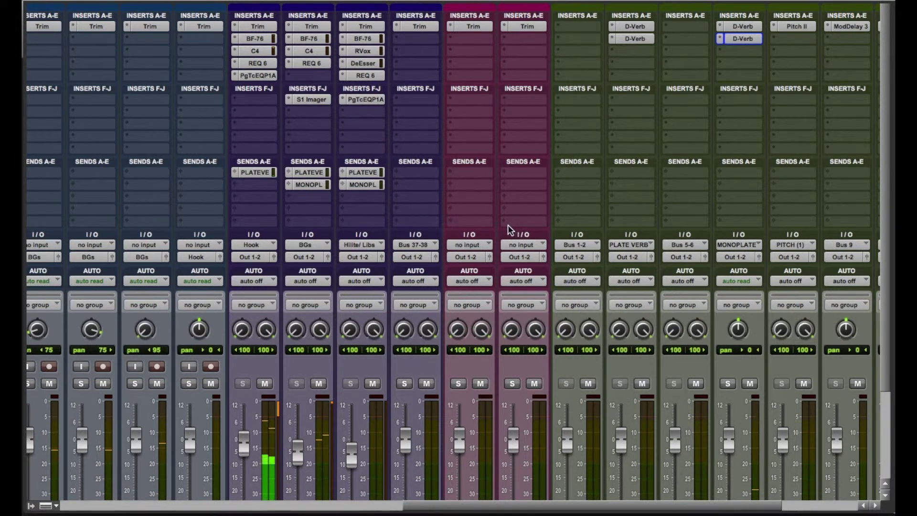
- Bypass all the processing inserts and mute the reverb sends on SUBMI1 and SUBMI2 to hear the dry vocals
scroll(508, 224, left, 3)
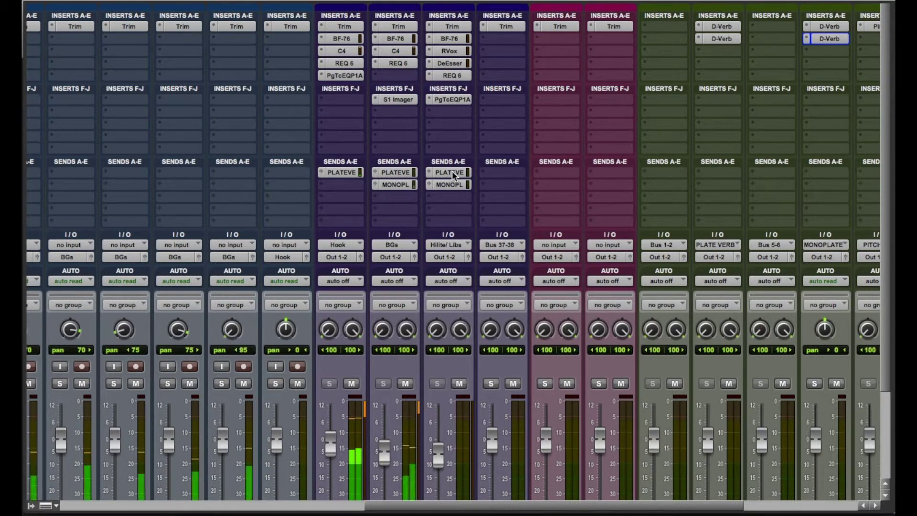
shift+super+click(337, 37)
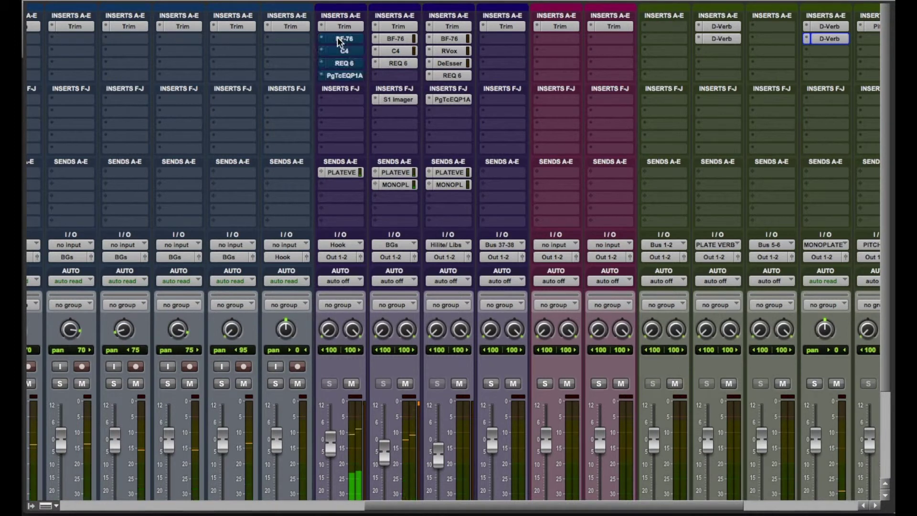
shift+super+click(395, 34)
shift+super+click(342, 173)
shift+super+click(394, 179)
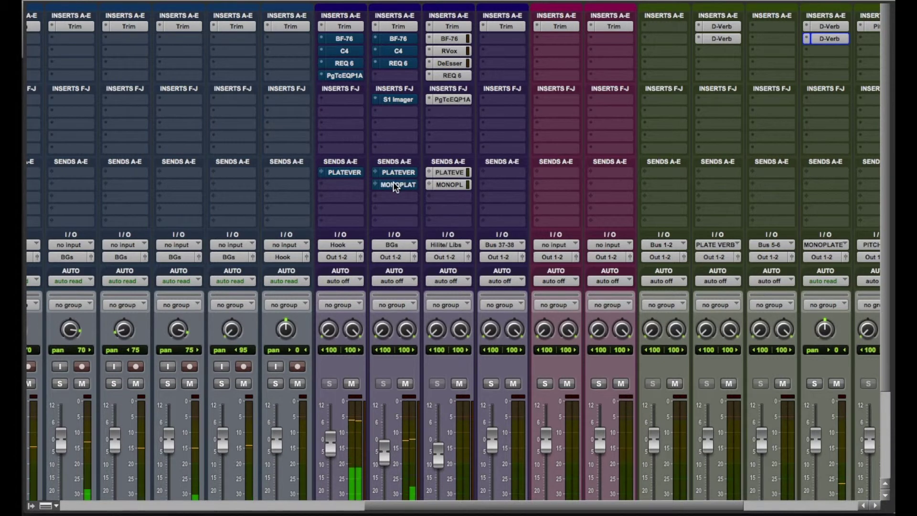
- Re-enable the bypassed inserts and unmute the reverb sends on SUBMI1 and SUBMI2
shift+super+click(345, 39)
shift+super+click(383, 41)
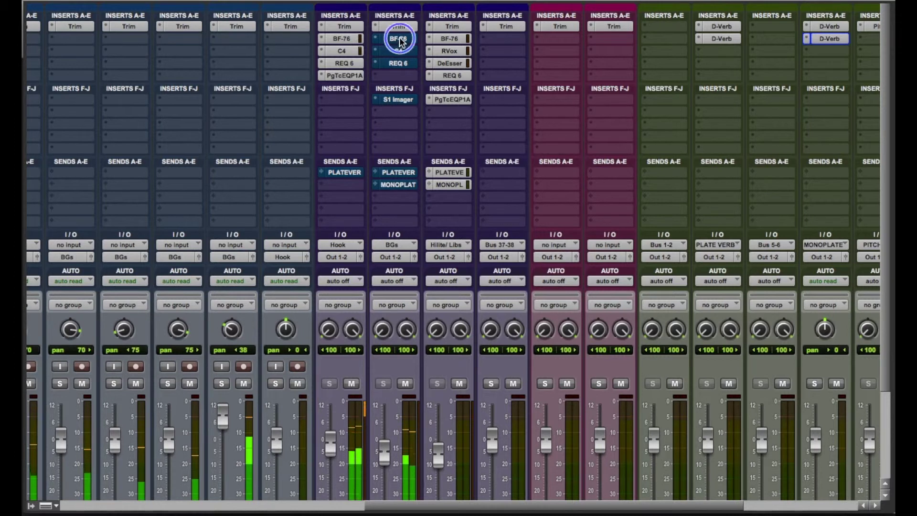
shift+super+click(398, 98)
shift+super+click(340, 172)
shift+super+click(388, 172)
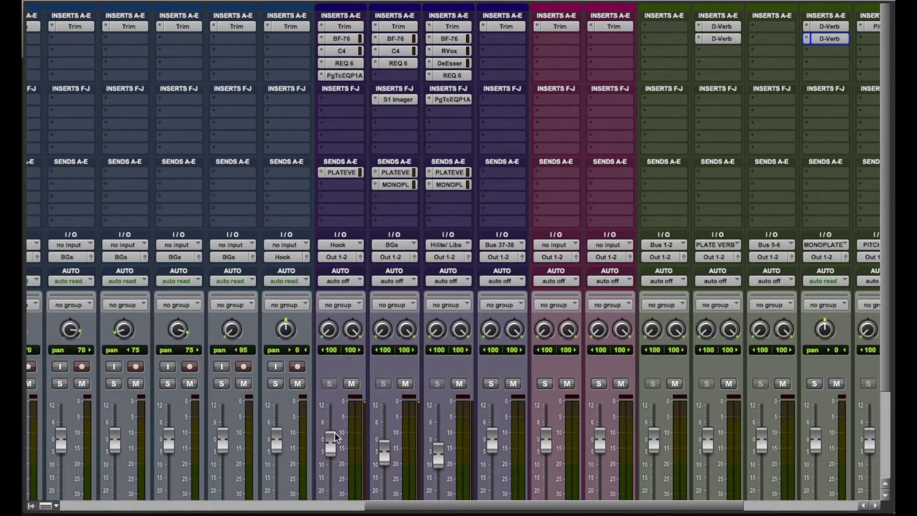
click(364, 506)
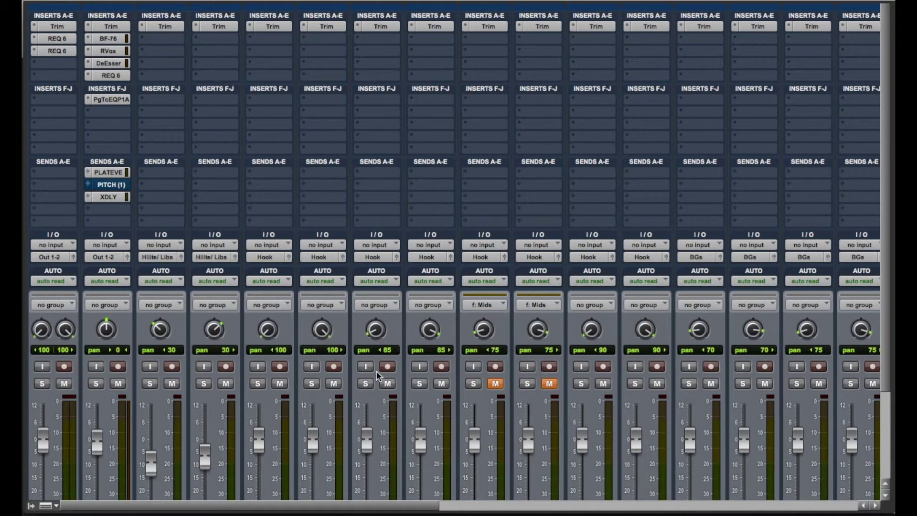
mouse_move(95, 505)
mouse_down()
mouse_move(529, 505)
mouse_move(114, 507)
mouse_up()
scroll(114, 471, left, 2)
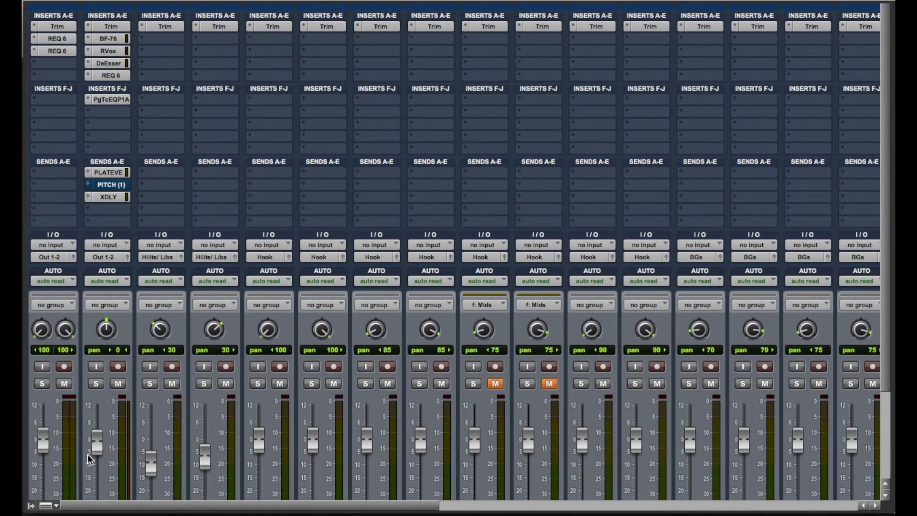